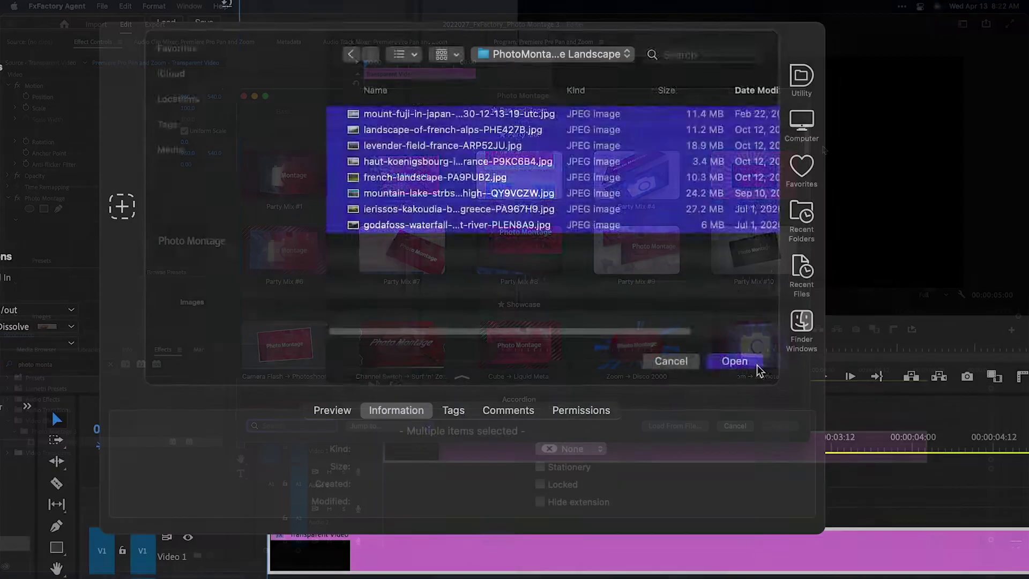
# Return to the Photo Montage 3 project with its empty Premiere Pro Tutorial sequence
pyautogui.click(730, 362)
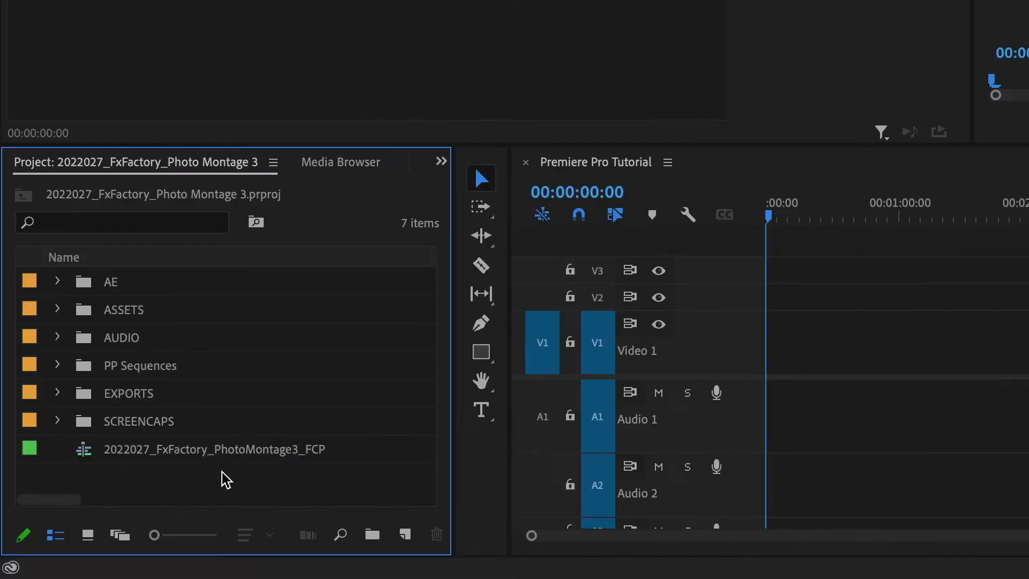
# Create a Transparent Video clip on Video 1 and apply the Photo Montage effect to it
pyautogui.rightClick(109, 534)
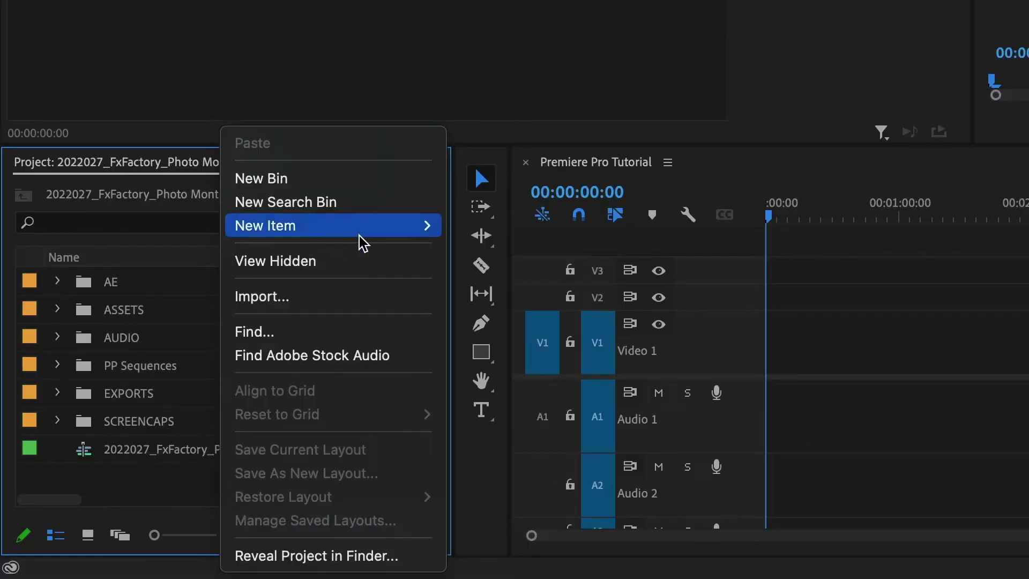
pyautogui.moveTo(358, 239)
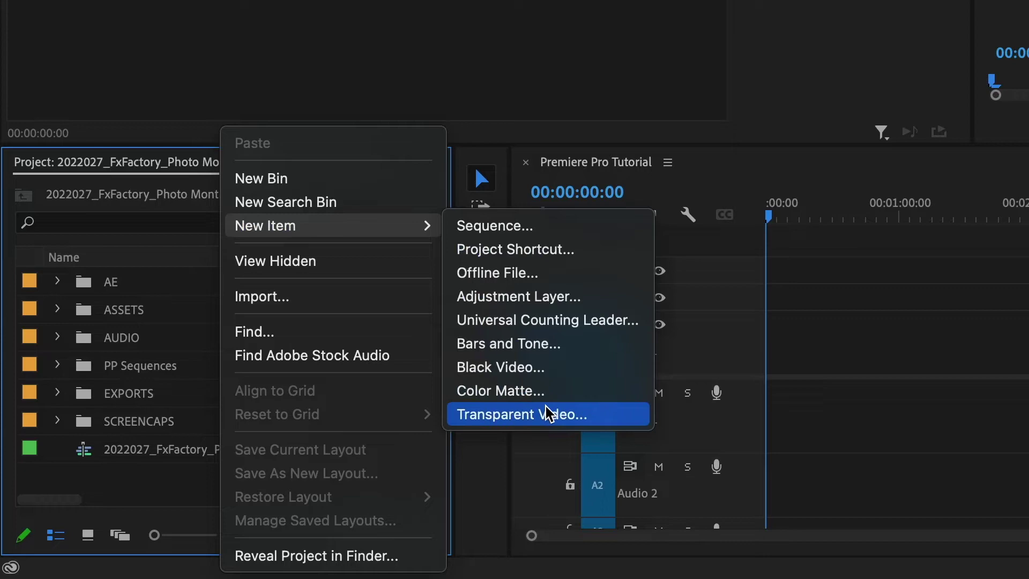
pyautogui.click(544, 413)
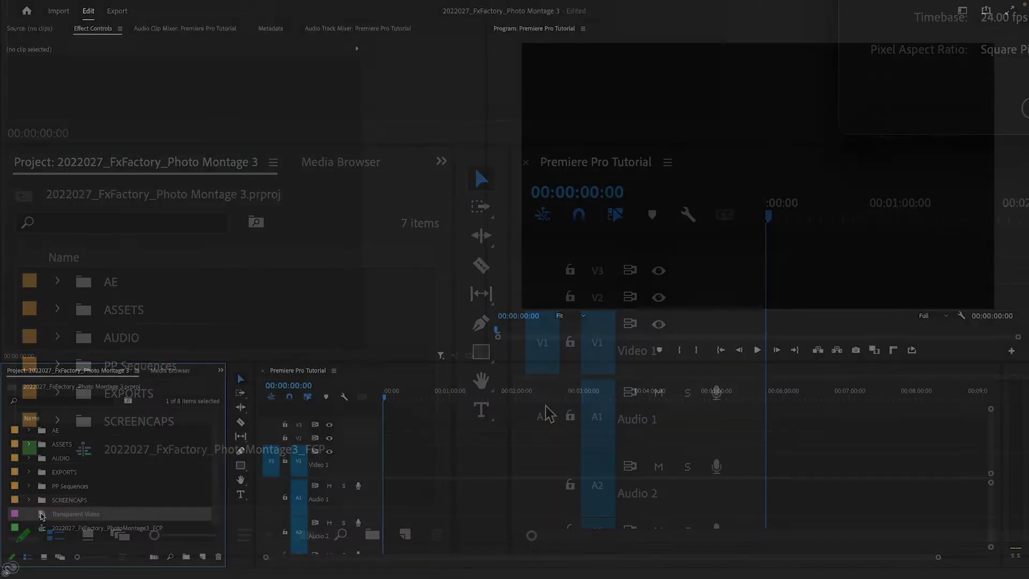
pyautogui.moveTo(76, 514); pyautogui.dragTo(390, 459)
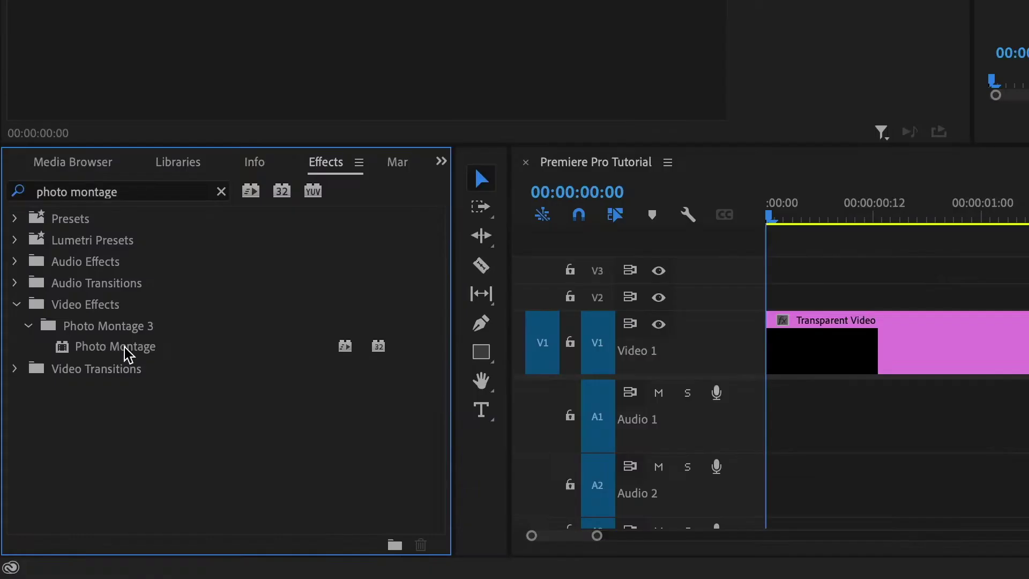
pyautogui.moveTo(67, 467); pyautogui.dragTo(215, 439)
pyautogui.moveTo(428, 300); pyautogui.dragTo(836, 342)
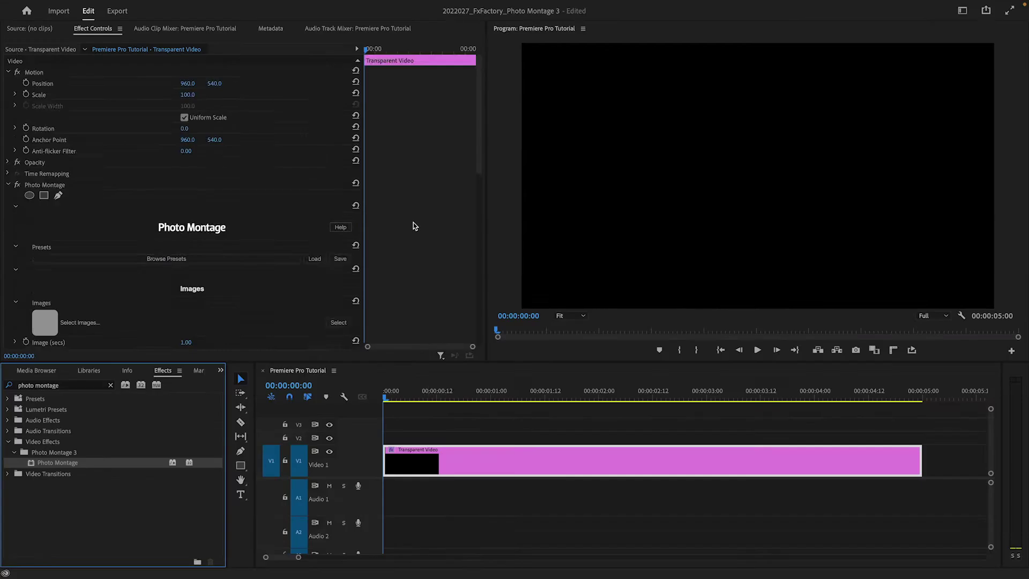
pyautogui.scroll(-5, 413, 226)
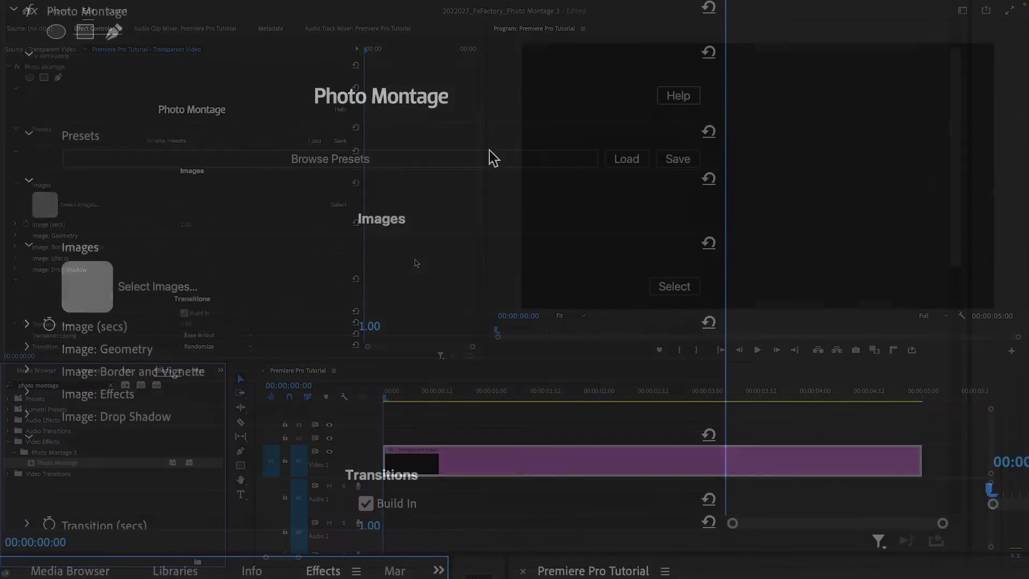
# Scroll through the Photo Montage preset categories, such as Pan and Zoom and Party Mix
pyautogui.click(497, 156)
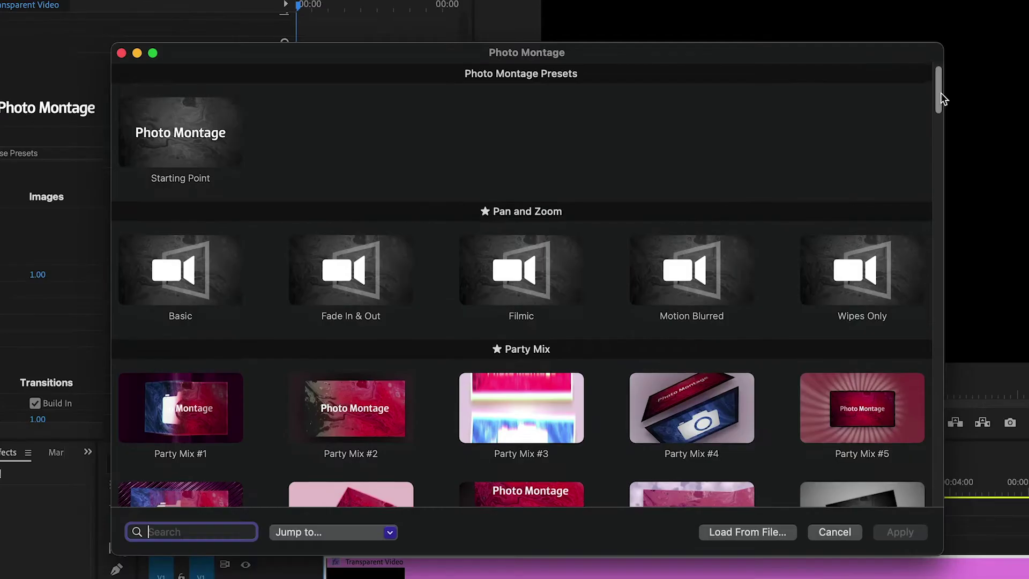
pyautogui.moveTo(806, 124); pyautogui.dragTo(805, 156)
pyautogui.moveTo(939, 144); pyautogui.dragTo(944, 91)
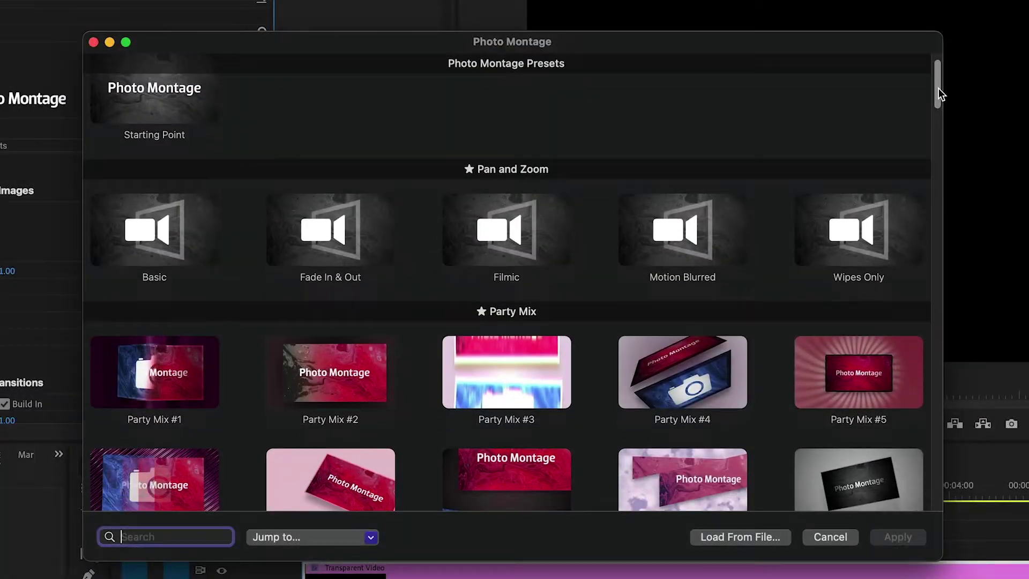
pyautogui.moveTo(938, 89)
pyautogui.mouseDown()
pyautogui.moveTo(938, 312)
pyautogui.moveTo(947, 95)
pyautogui.mouseUp()
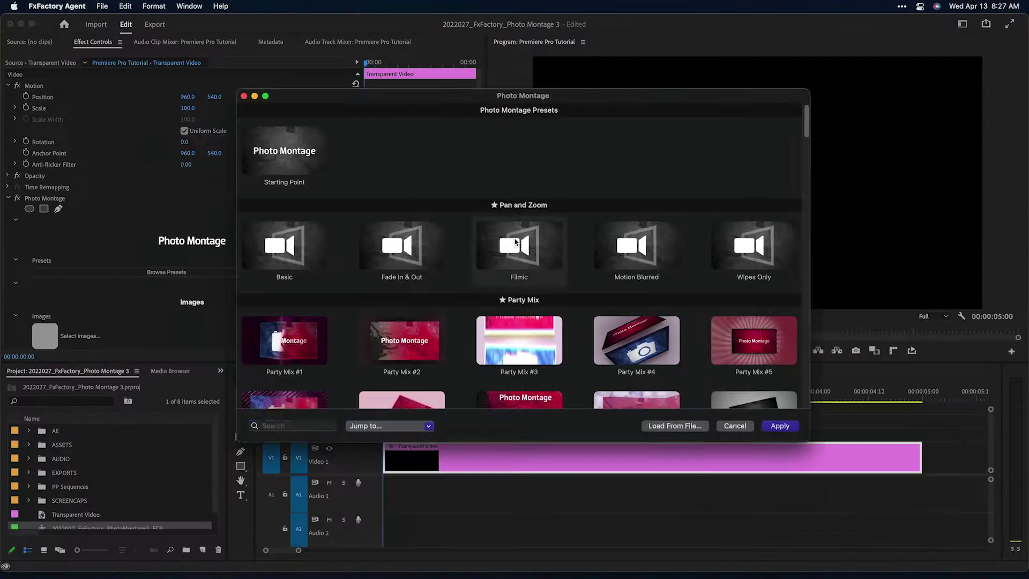
# Close the presets, choose six photos as montage images, and set Pan and Zoom Amount to 100 %
pyautogui.press('Escape')
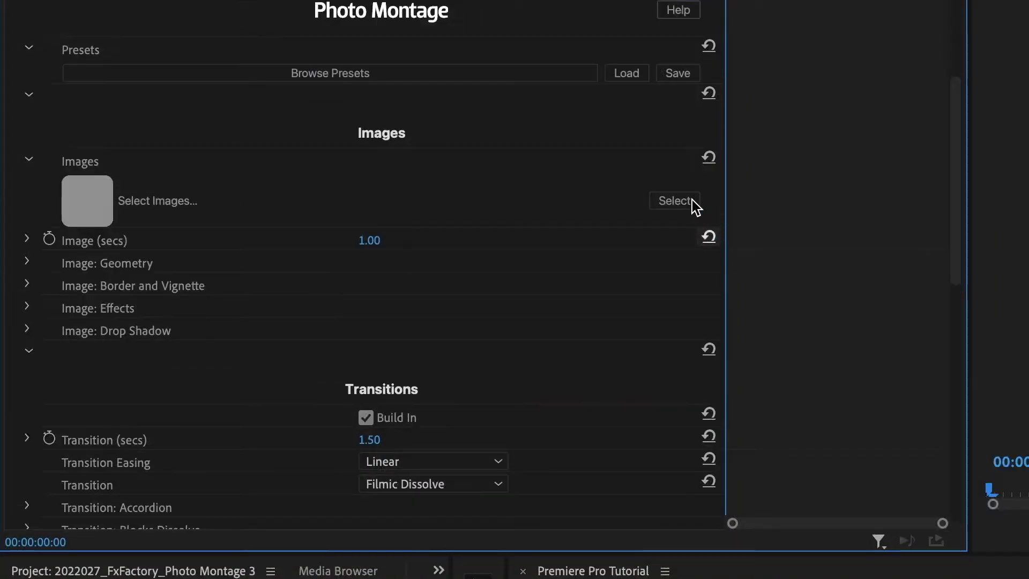
pyautogui.click(692, 201)
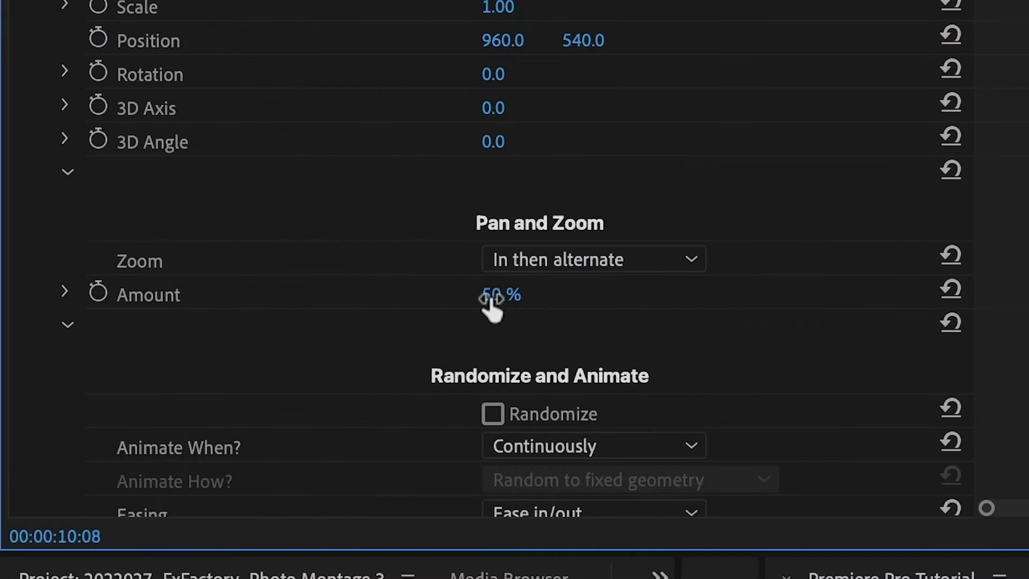
pyautogui.moveTo(492, 298); pyautogui.dragTo(465, 298)
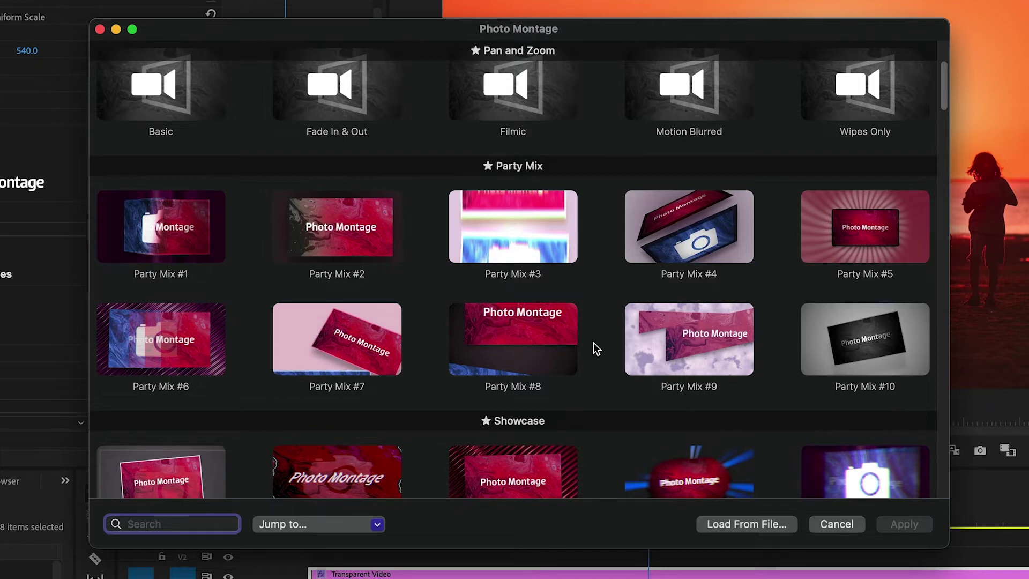
# Apply the Party Mix #3 preset and load the six portrait photos as montage images
pyautogui.doubleClick(520, 234)
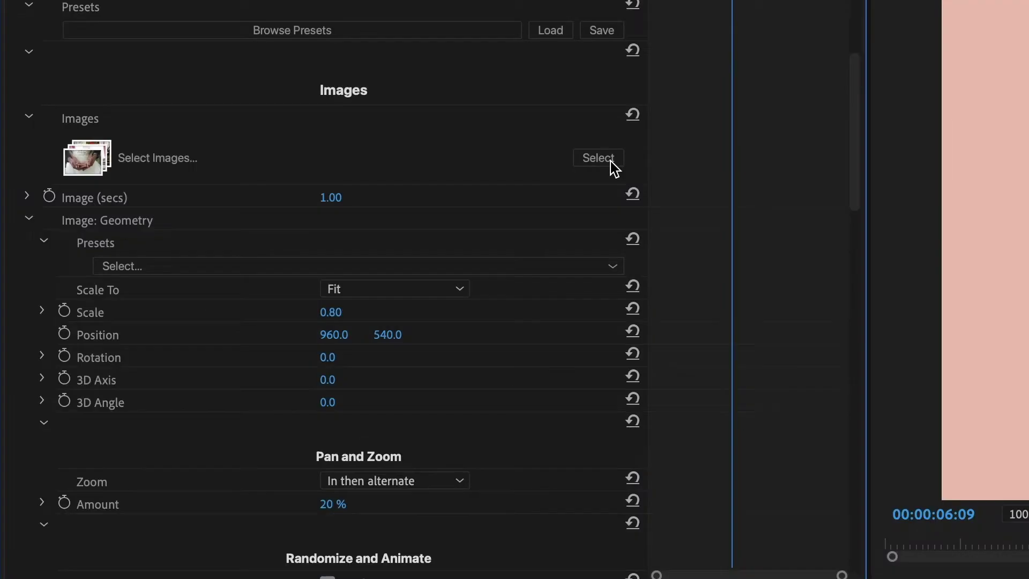
pyautogui.click(611, 160)
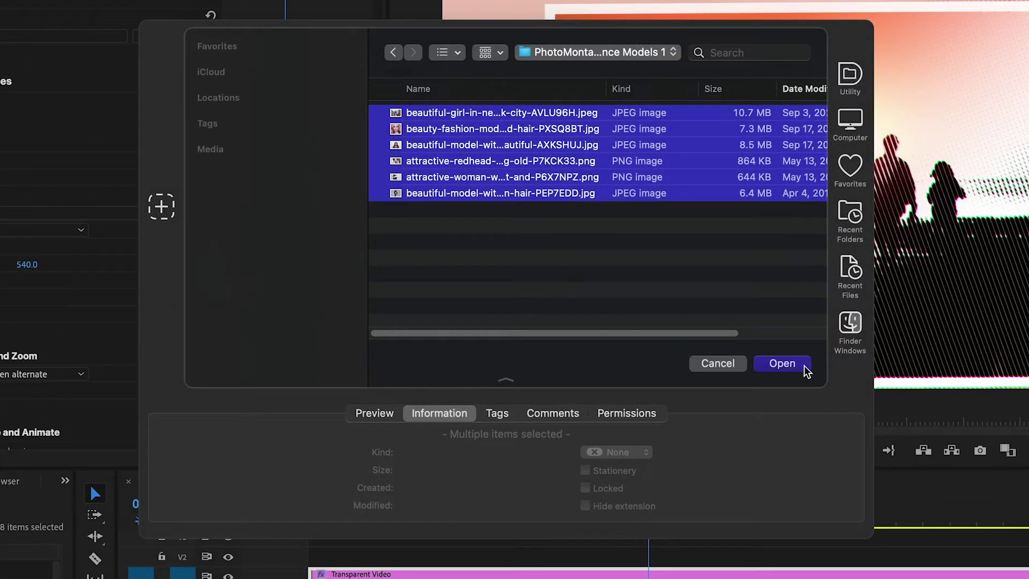
pyautogui.click(804, 365)
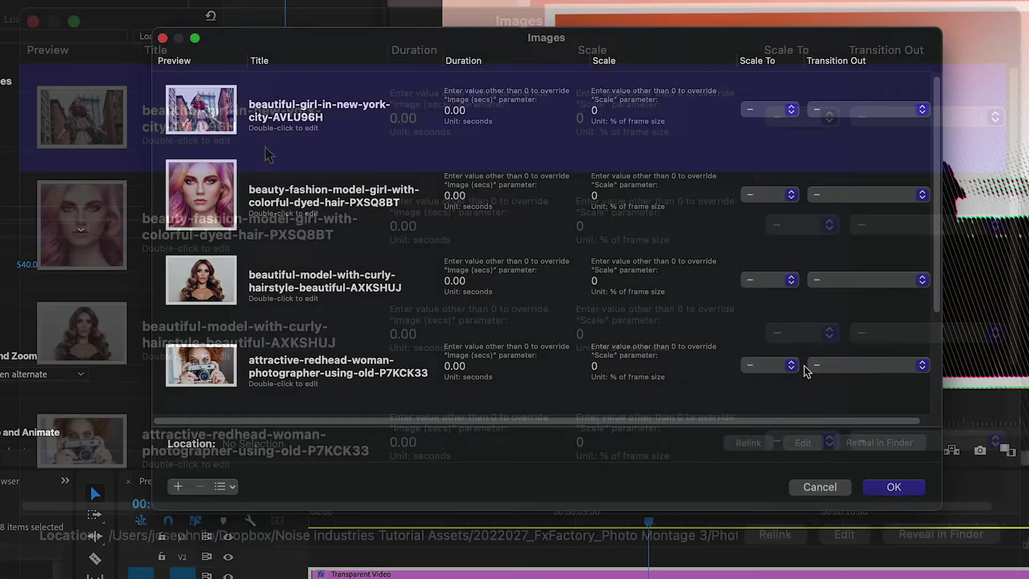
# Review the New York portrait's Scale To and Transition Out options, leaving them unchanged
pyautogui.click(269, 94)
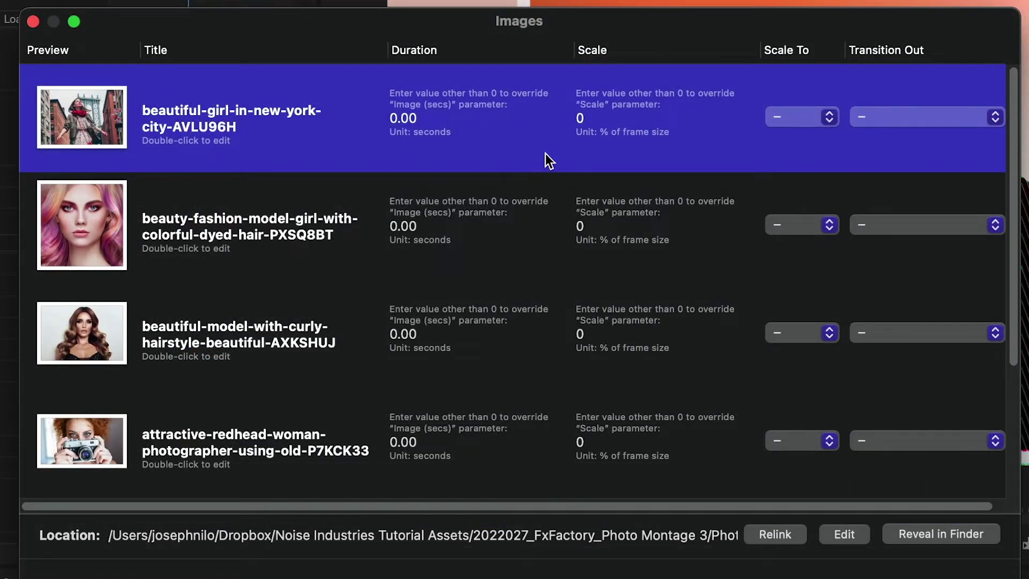
pyautogui.click(804, 118)
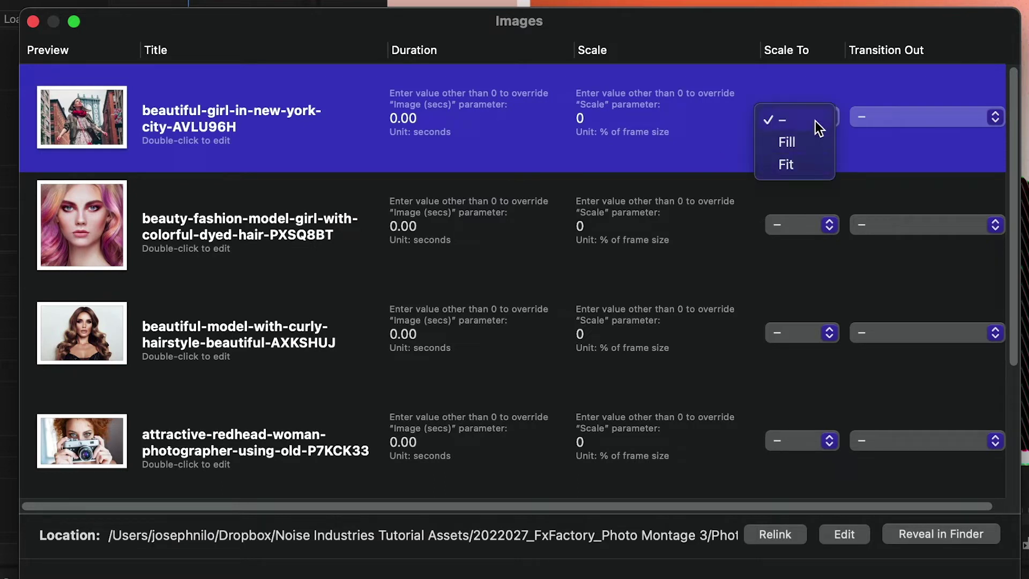
pyautogui.click(815, 121)
pyautogui.click(925, 117)
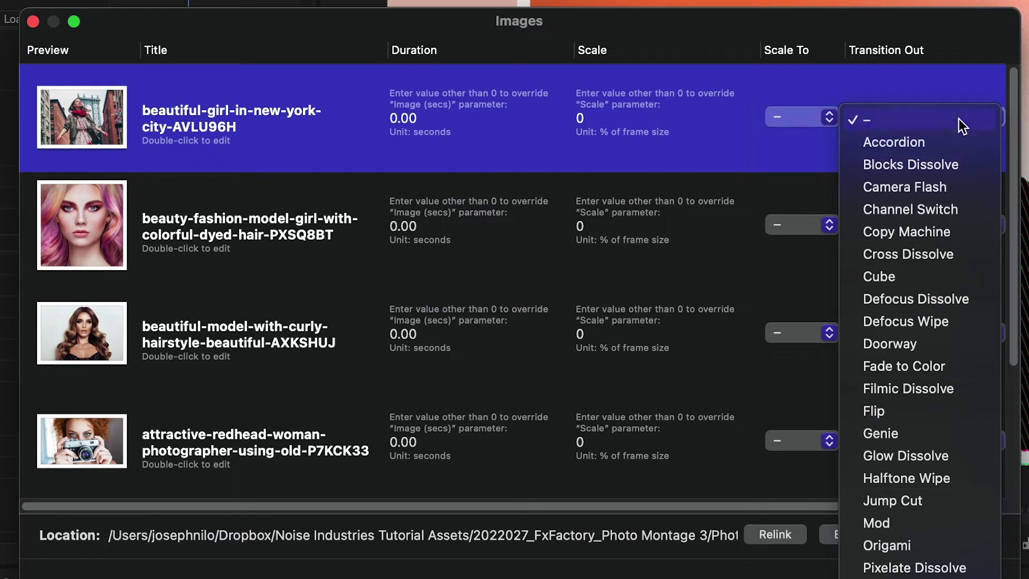
pyautogui.click(959, 100)
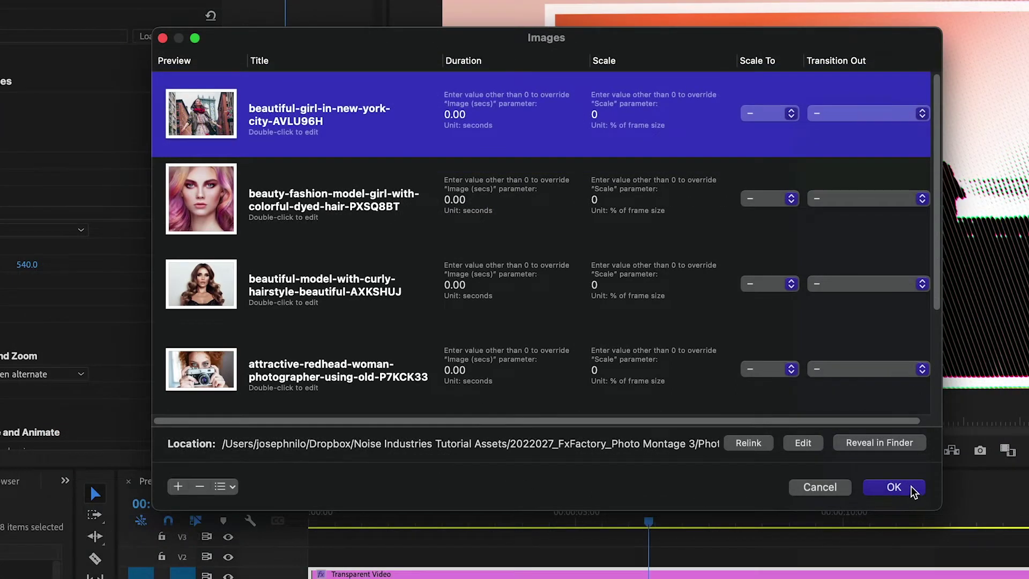
# Confirm the photo list and trim the transparent clip to about 11 seconds
pyautogui.click(894, 488)
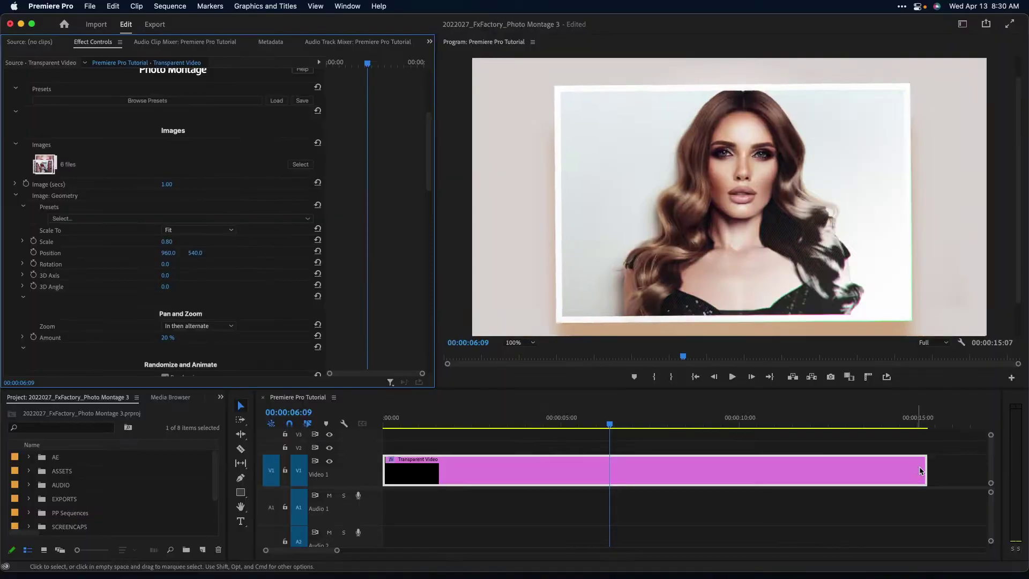
pyautogui.moveTo(1028, 578); pyautogui.dragTo(848, 578)
pyautogui.moveTo(743, 471); pyautogui.dragTo(814, 474)
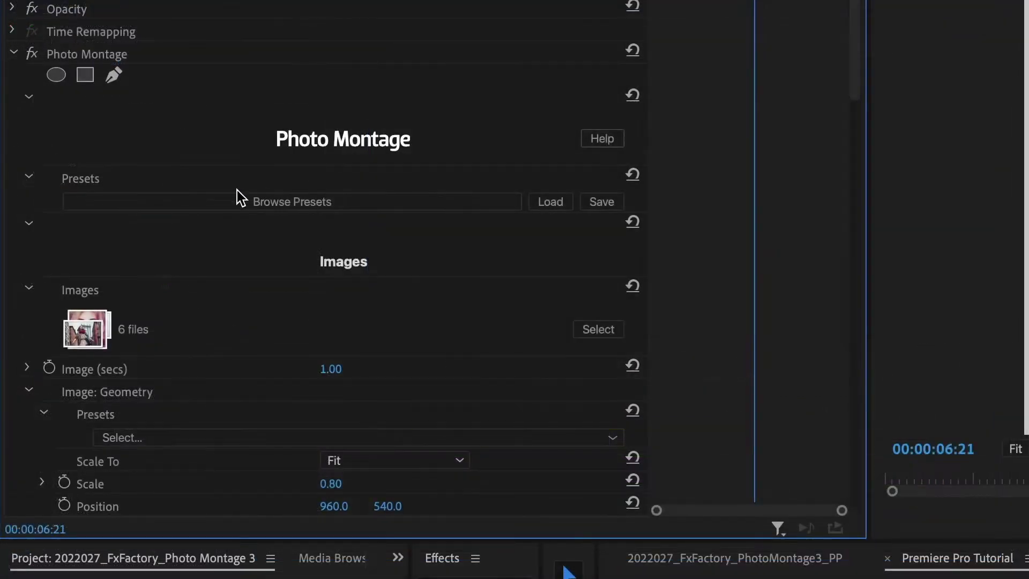
# Browse the Photo Montage presets again and jump to the Accordion category
pyautogui.click(311, 207)
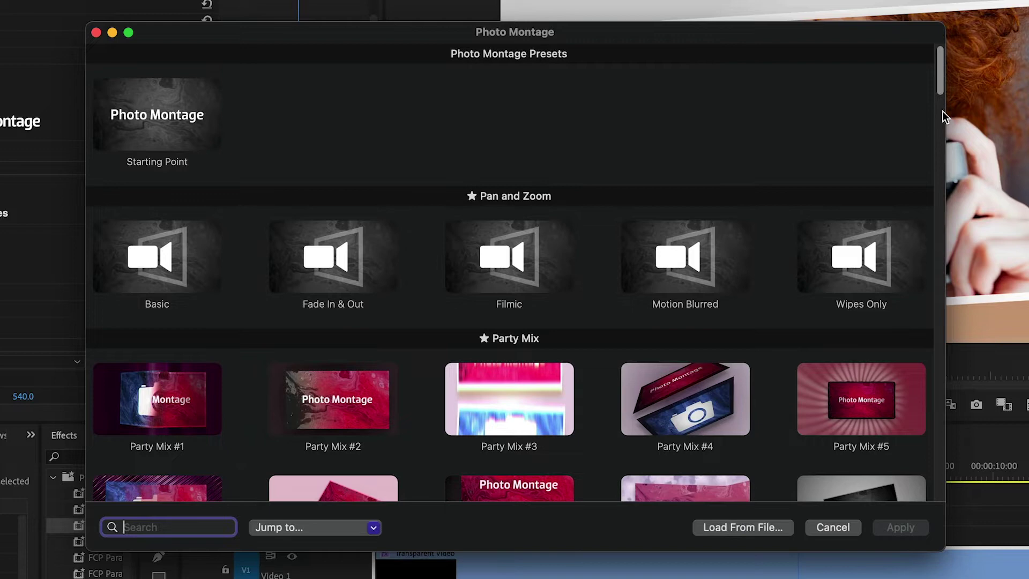
pyautogui.moveTo(944, 110); pyautogui.dragTo(968, 1)
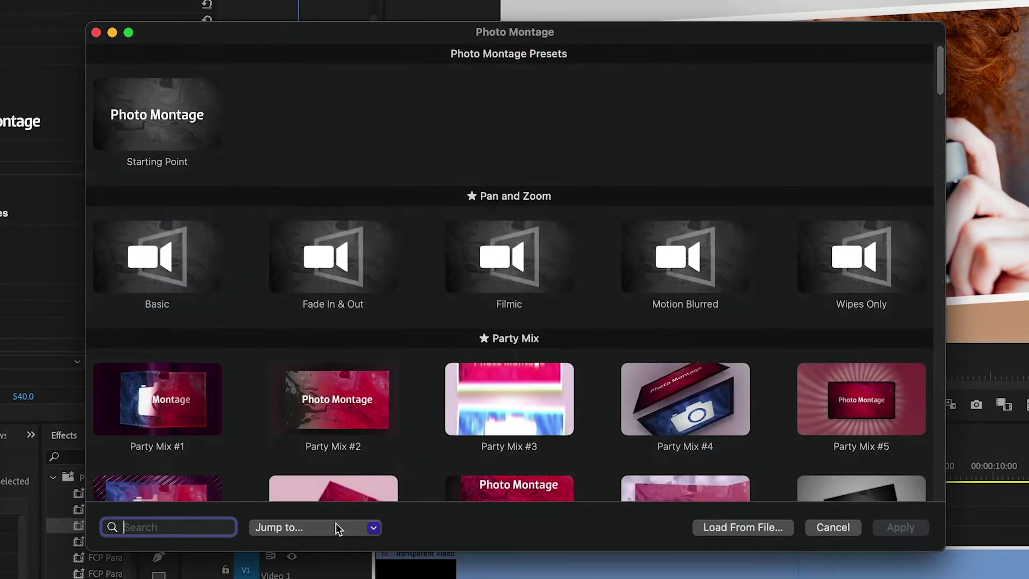
pyautogui.click(336, 528)
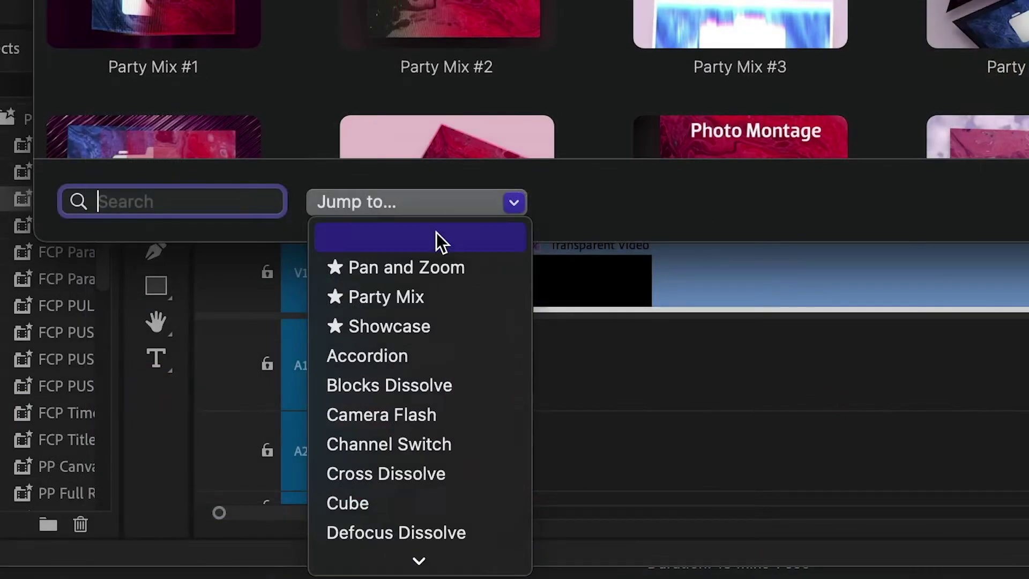
pyautogui.click(333, 578)
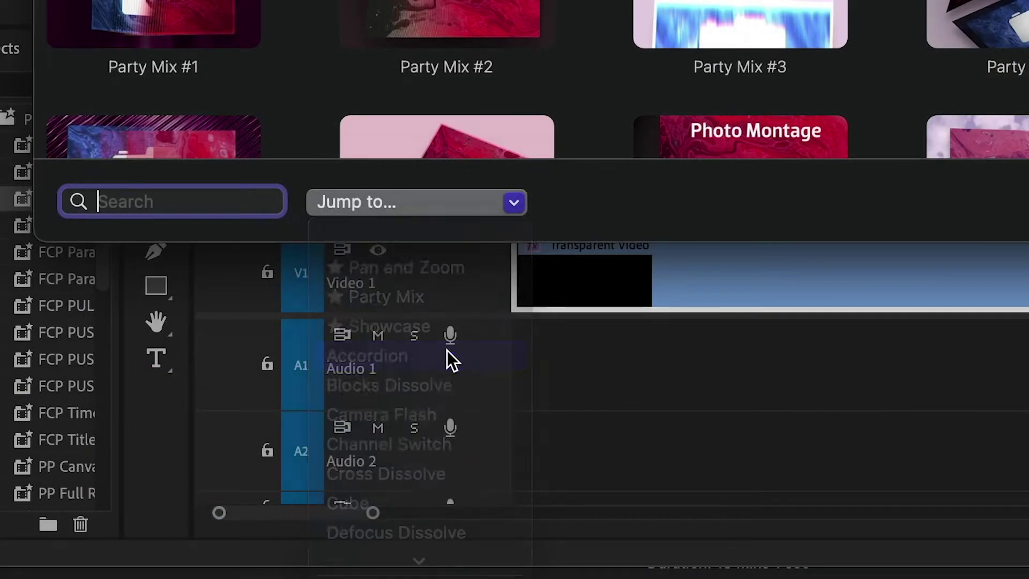
pyautogui.write('G')
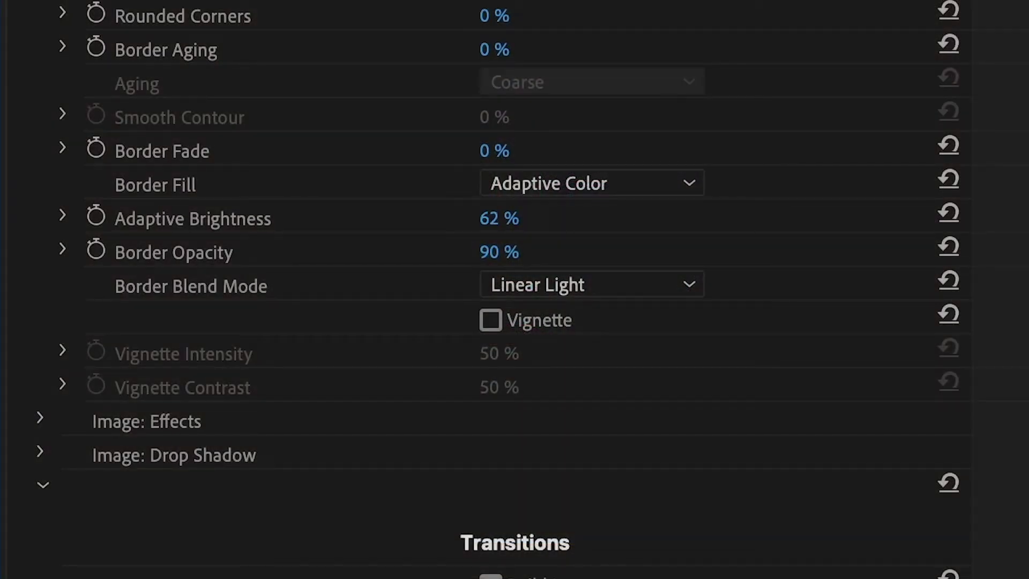
# Raise border Adaptive Brightness to 16 %, then try Normal, Add and Subtract border blend modes
pyautogui.moveTo(485, 218); pyautogui.dragTo(501, 218)
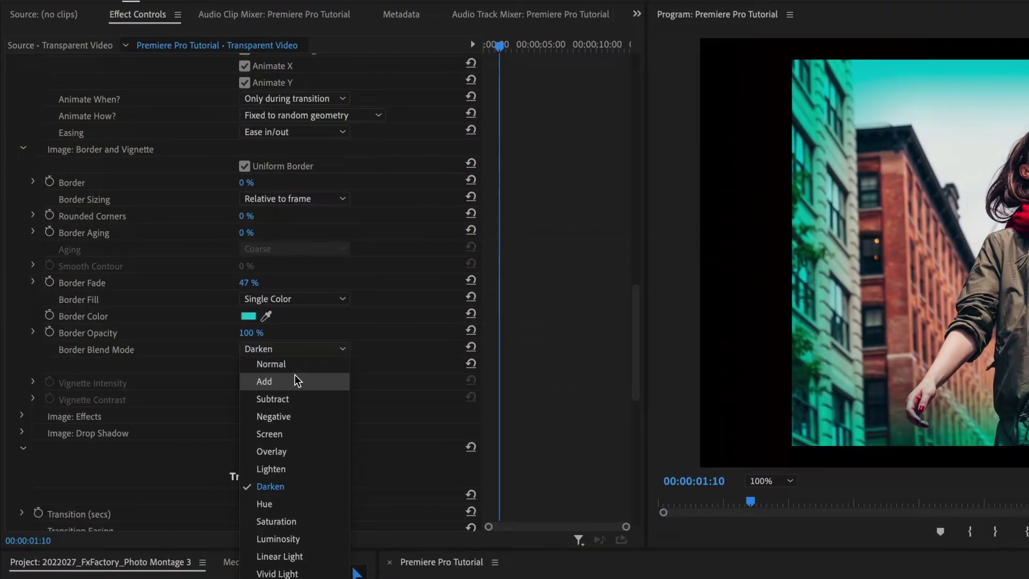
pyautogui.click(294, 361)
pyautogui.click(292, 347)
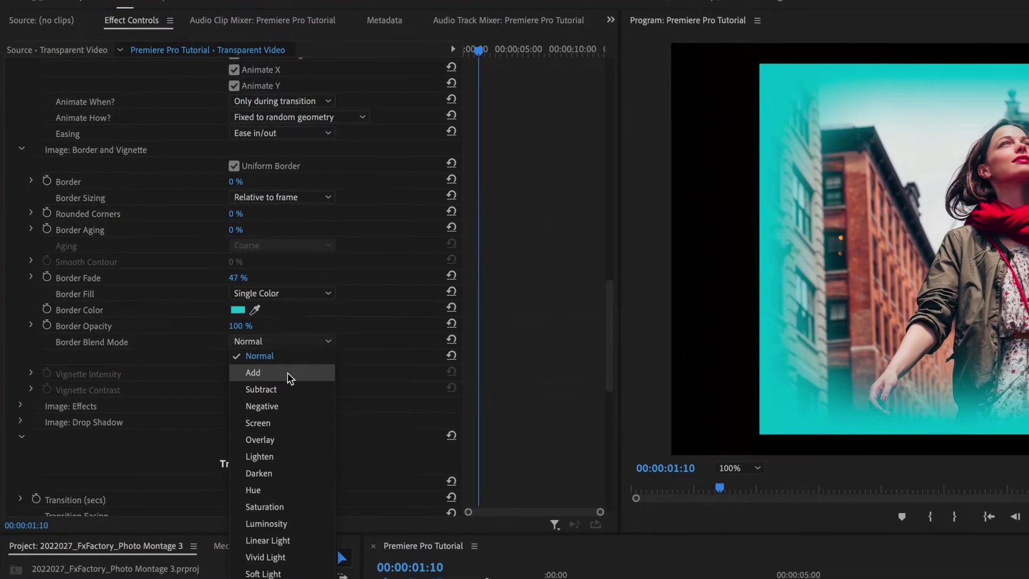
pyautogui.click(284, 375)
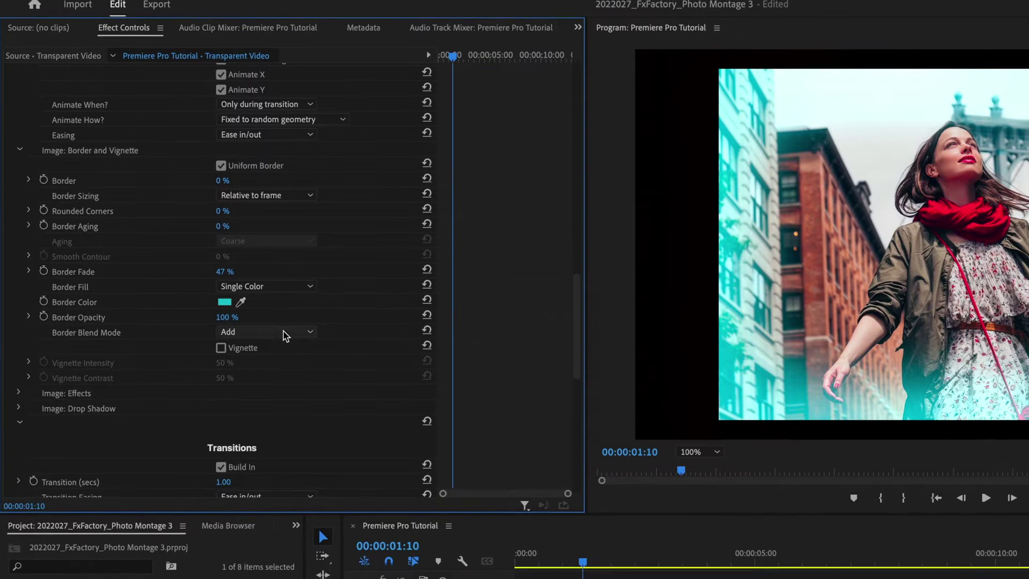
pyautogui.click(293, 339)
pyautogui.click(270, 374)
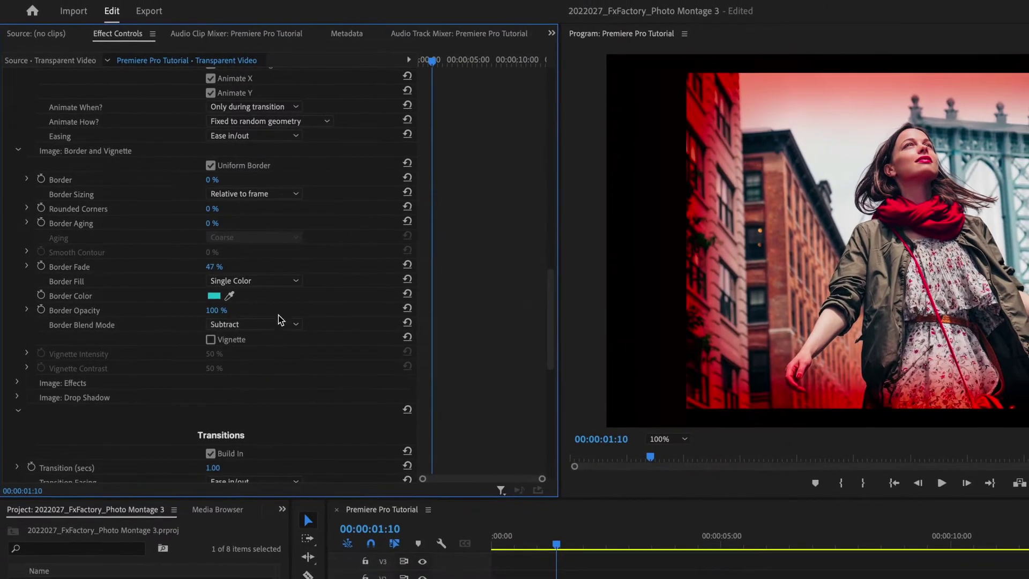
pyautogui.click(279, 323)
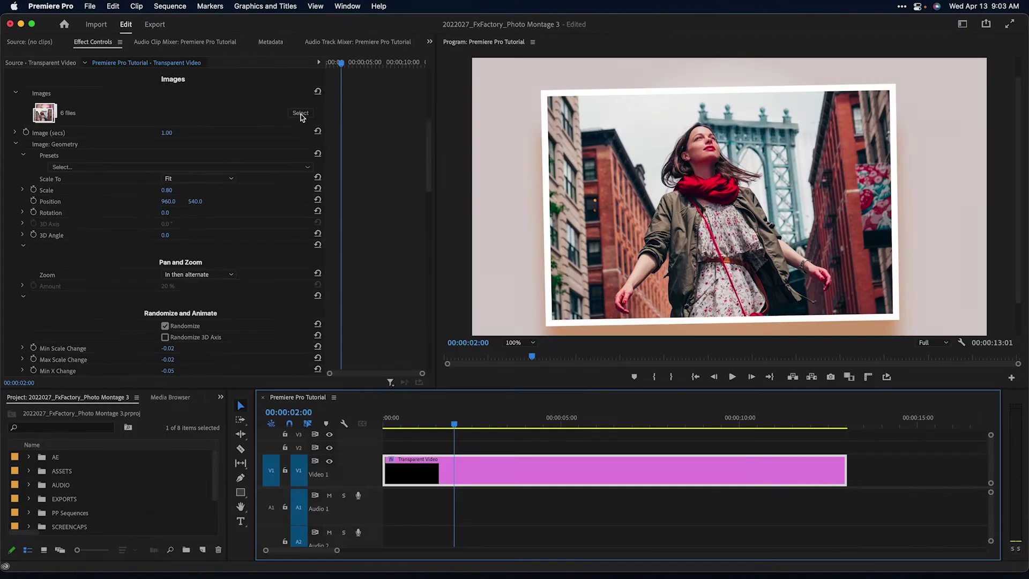
# Set the New York street photo's duration to 2.00 seconds and scrub its 3D Angle
pyautogui.click(897, 189)
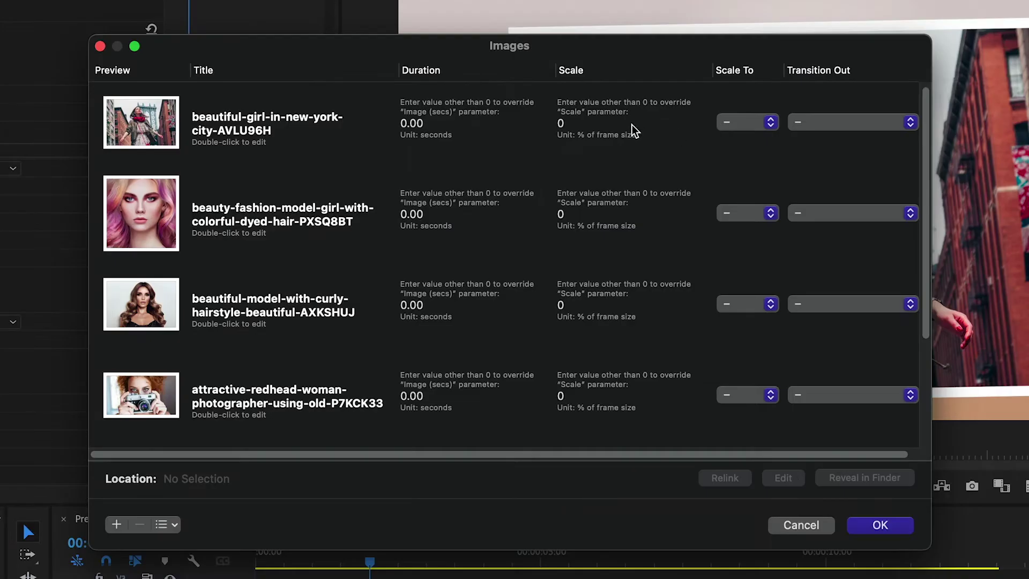
pyautogui.click(470, 129)
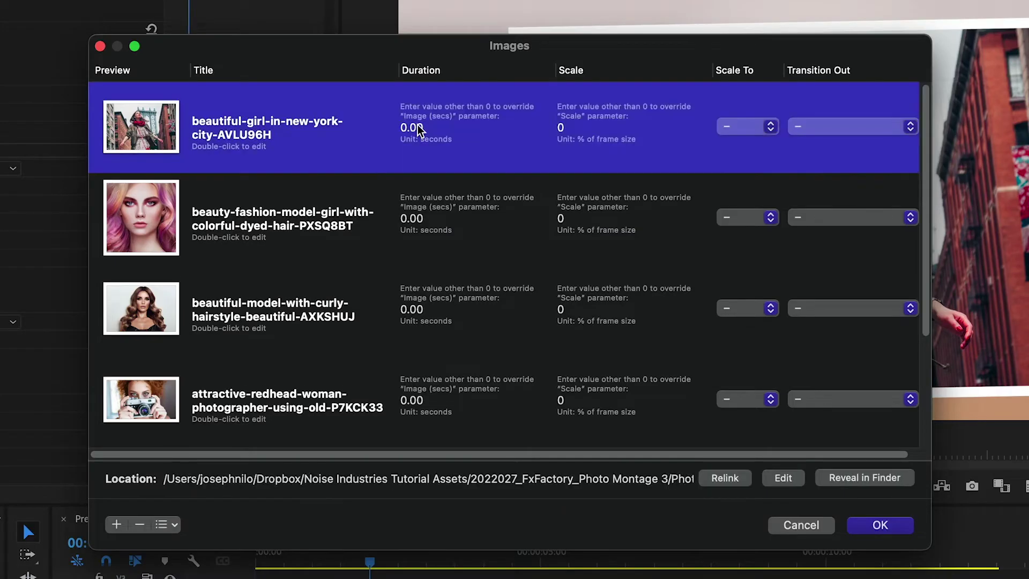
pyautogui.click(470, 129)
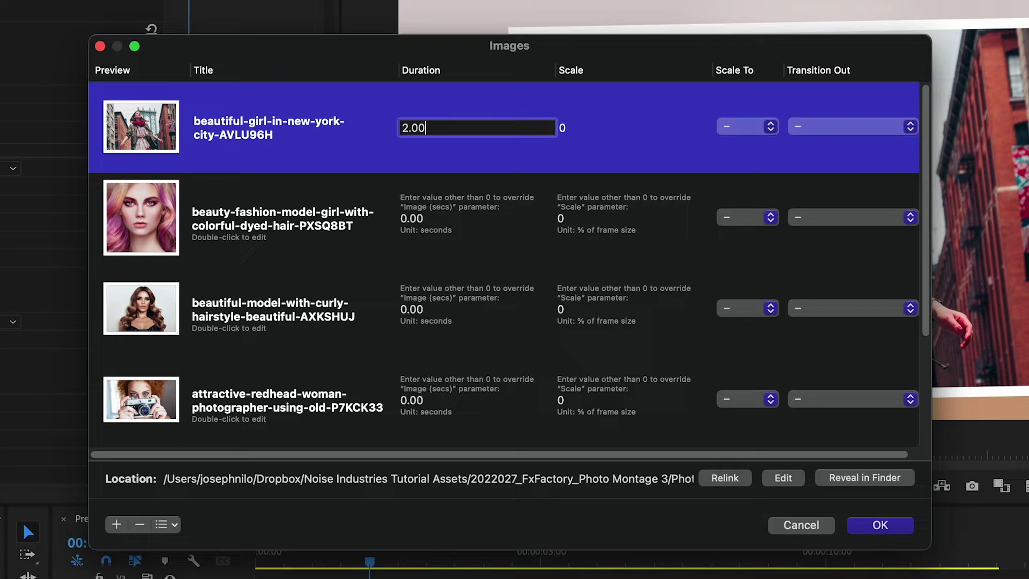
pyautogui.write('2.00')
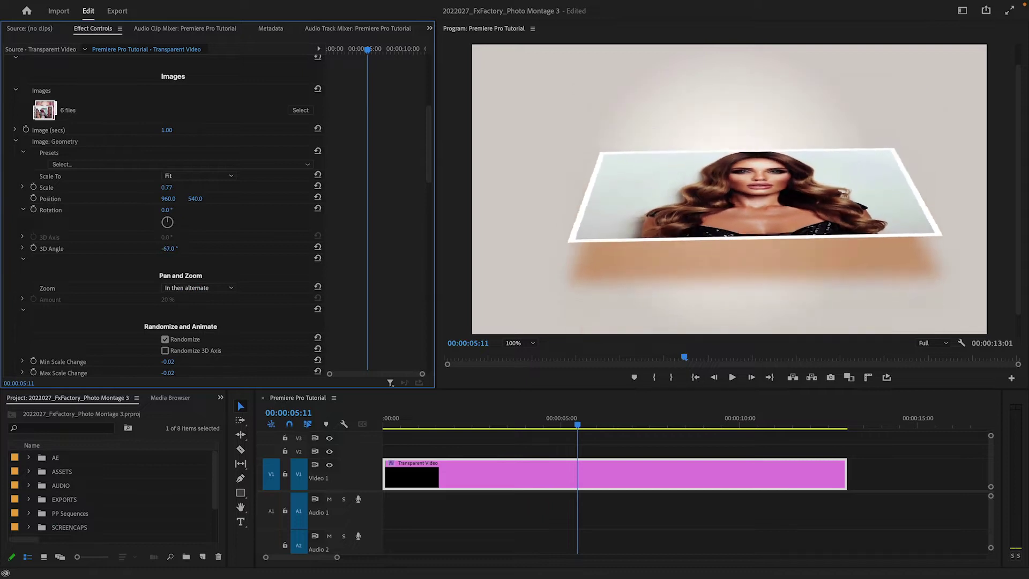
pyautogui.moveTo(167, 248); pyautogui.dragTo(173, 249)
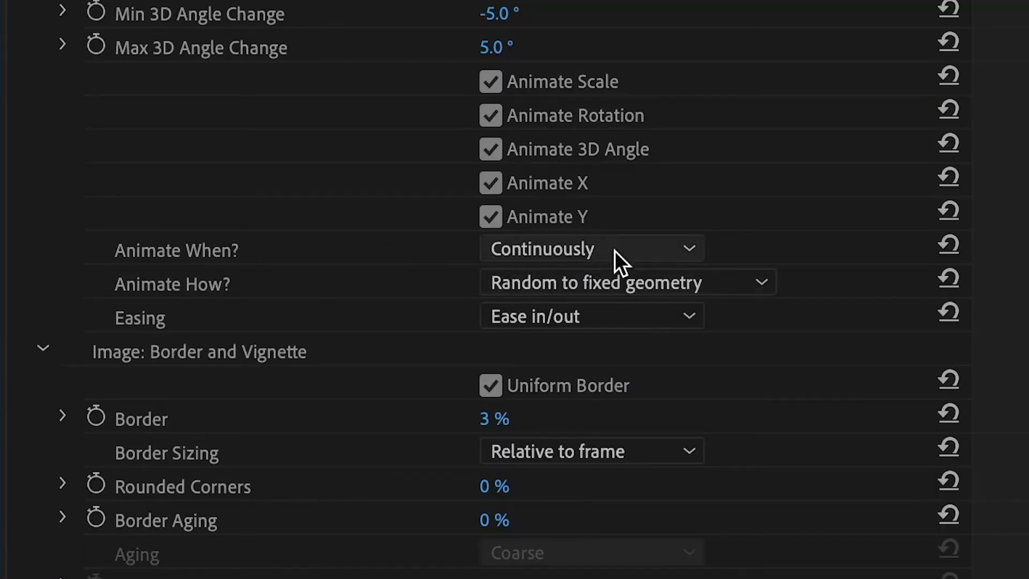
# Preview the montage with Animate When? set to During Pauses, then During Transitions
pyautogui.click(310, 287)
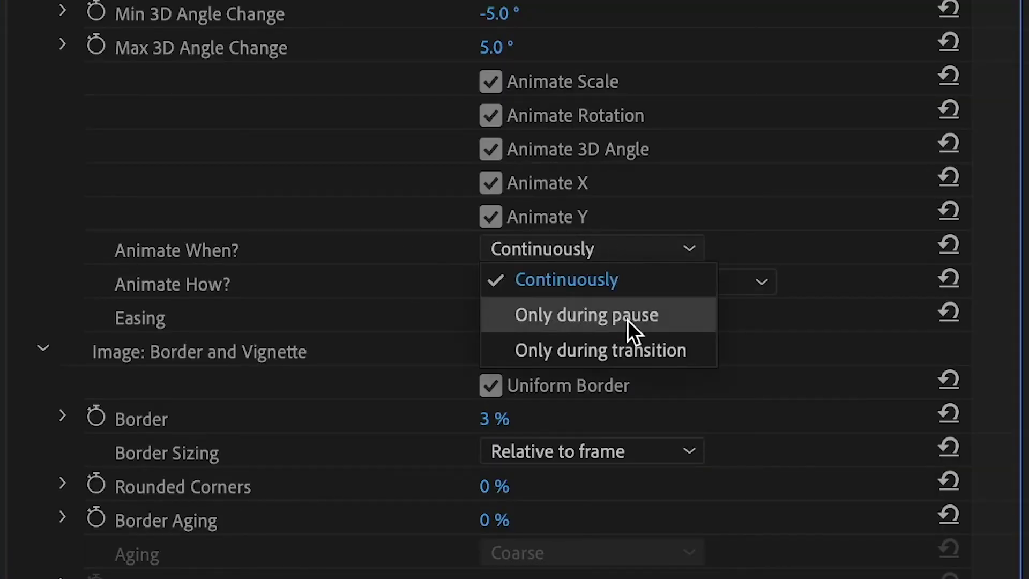
pyautogui.click(628, 320)
pyautogui.click(630, 257)
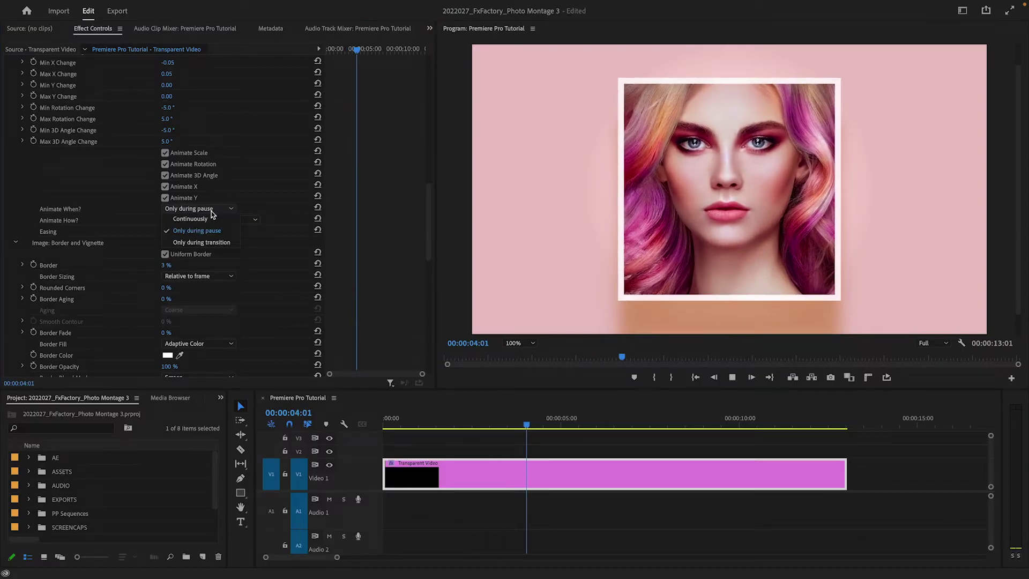
pyautogui.press('space')
pyautogui.click(202, 242)
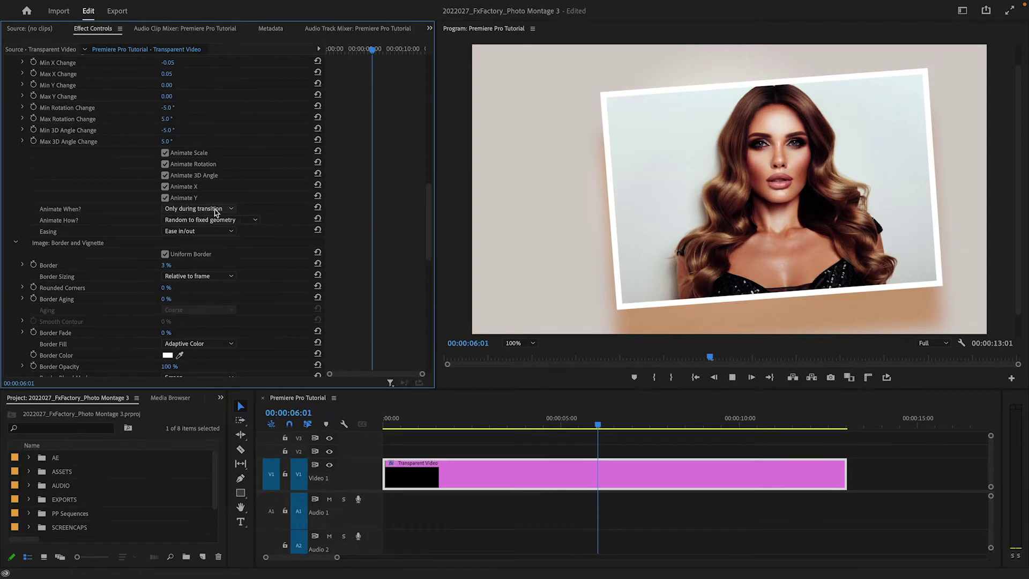
# Animate the photos Continuously with Fixed to random, then alternate motion
pyautogui.click(215, 209)
pyautogui.click(221, 223)
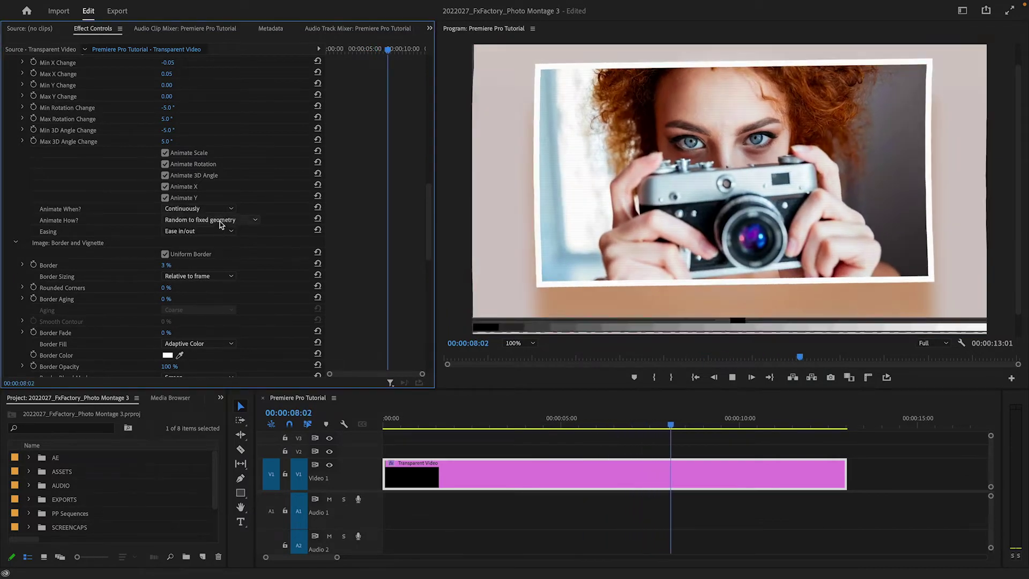
pyautogui.click(221, 221)
pyautogui.click(230, 256)
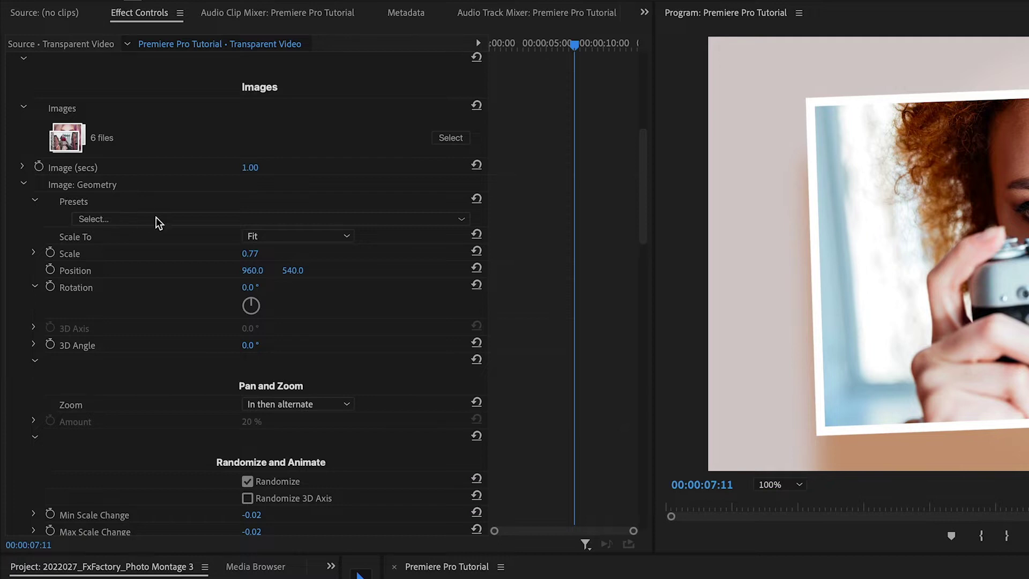
pyautogui.click(180, 217)
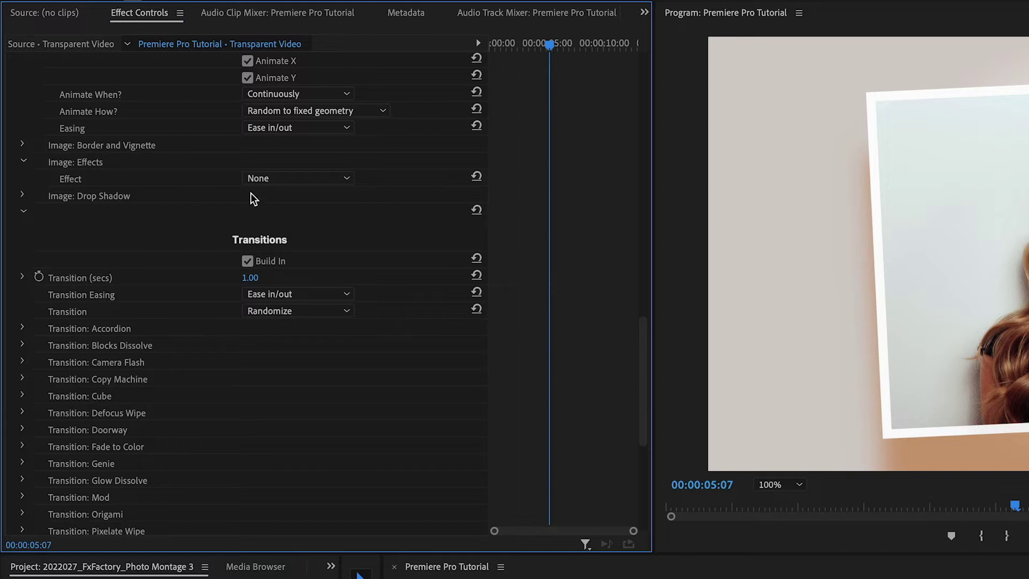
# Try Saturate, Desaturate and another colour effect as the photo image effect
pyautogui.click(327, 179)
pyautogui.click(330, 232)
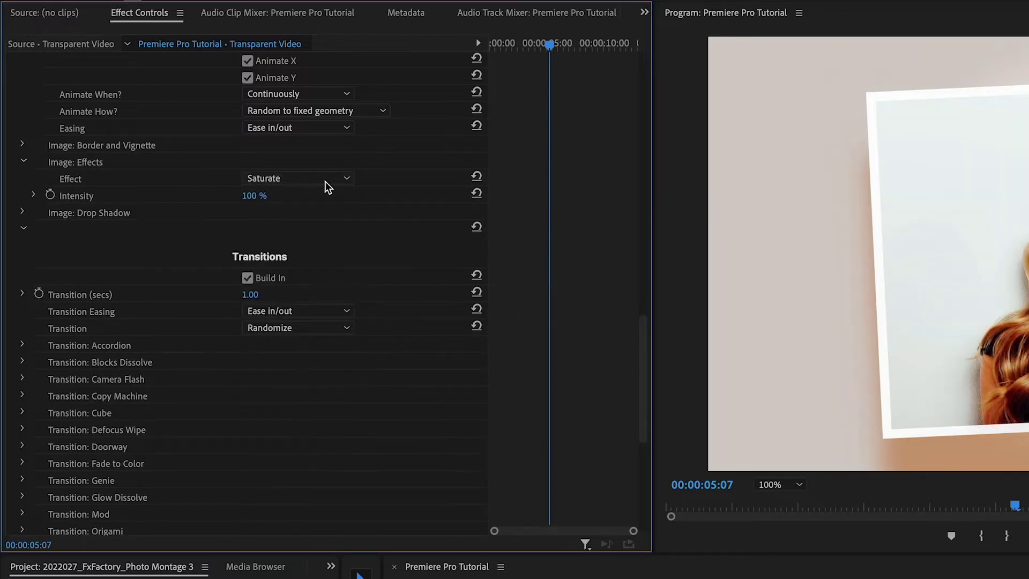
pyautogui.click(324, 178)
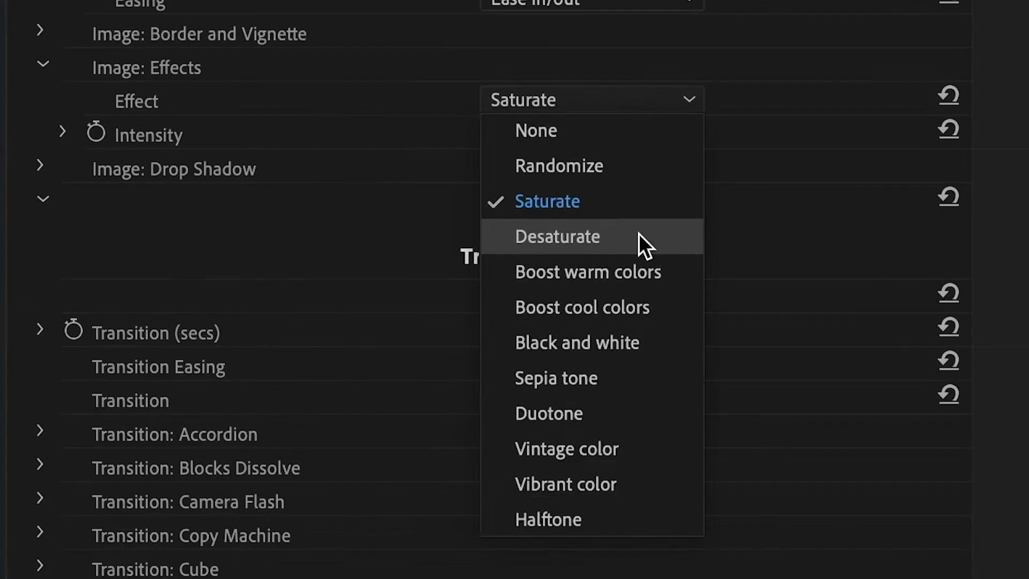
pyautogui.click(322, 245)
pyautogui.click(641, 98)
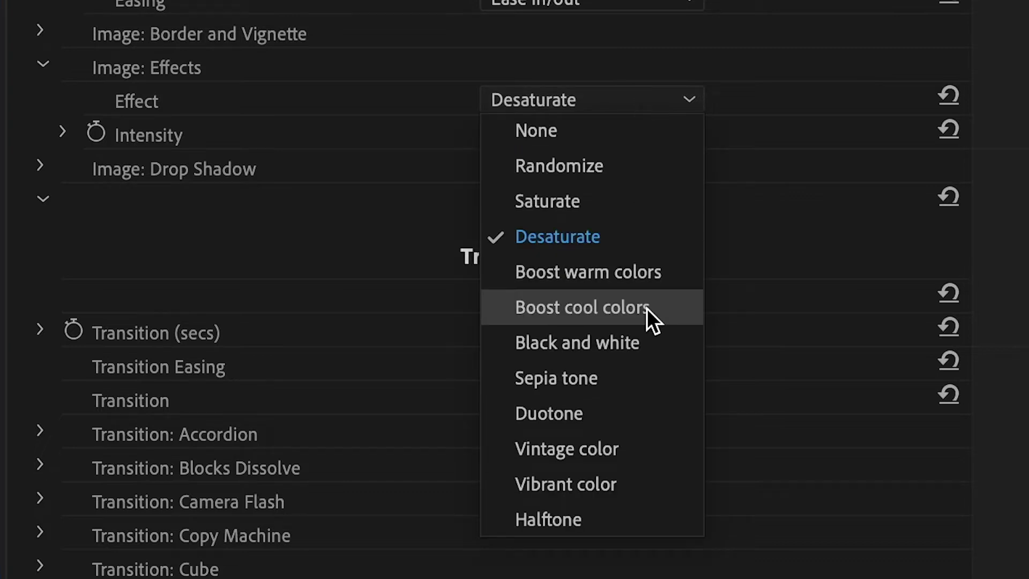
pyautogui.click(652, 287)
pyautogui.click(217, 141)
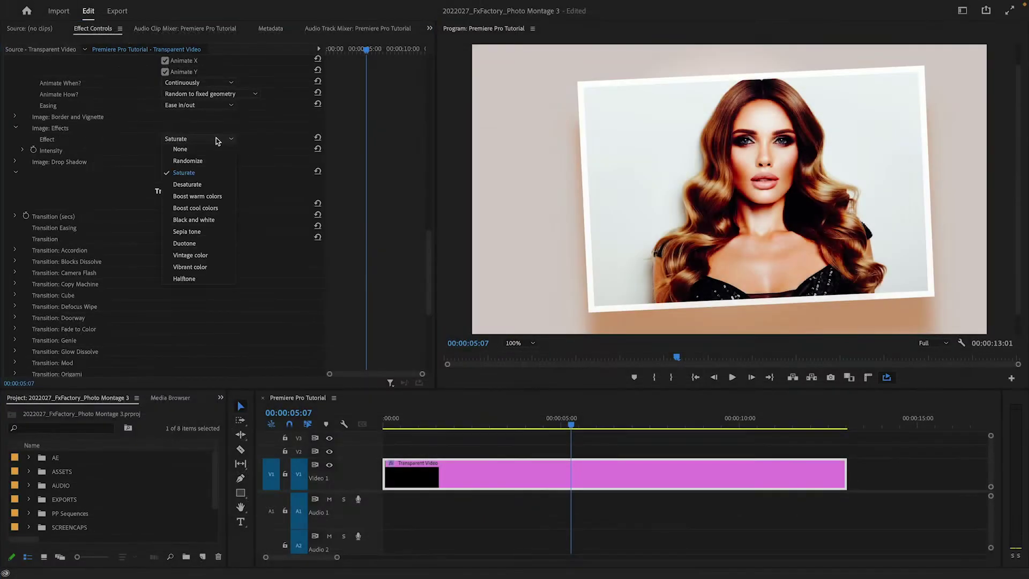
# Set the image effect to Randomize, excluding Boost Cool and including Duotone
pyautogui.click(216, 184)
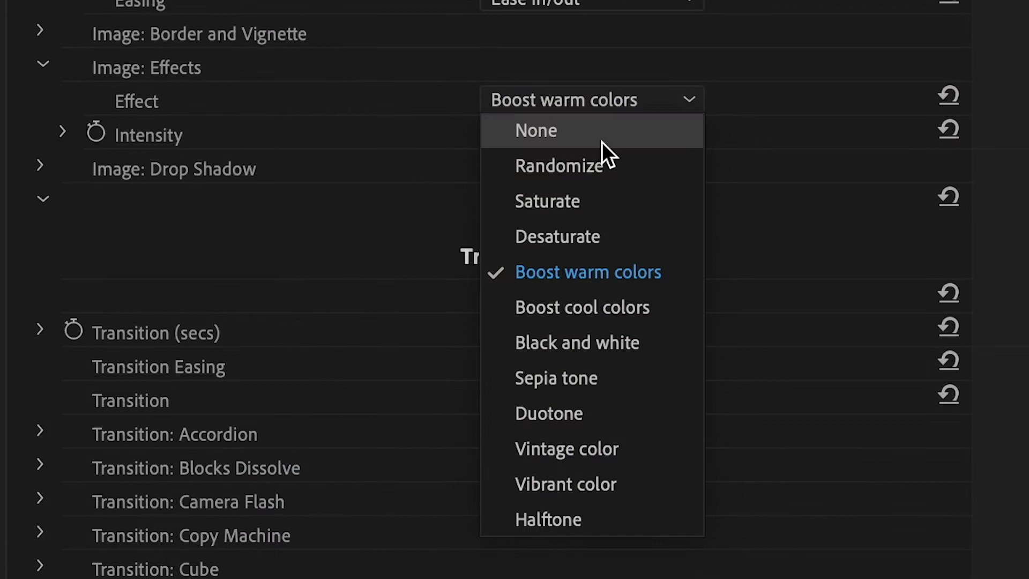
pyautogui.click(613, 165)
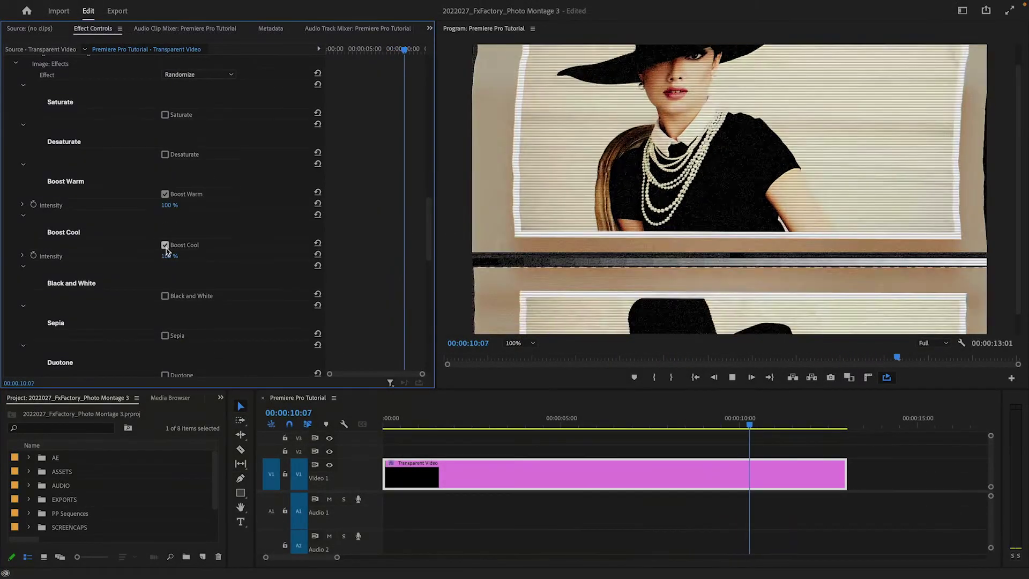
pyautogui.click(165, 245)
pyautogui.scroll(-2, 238, 290)
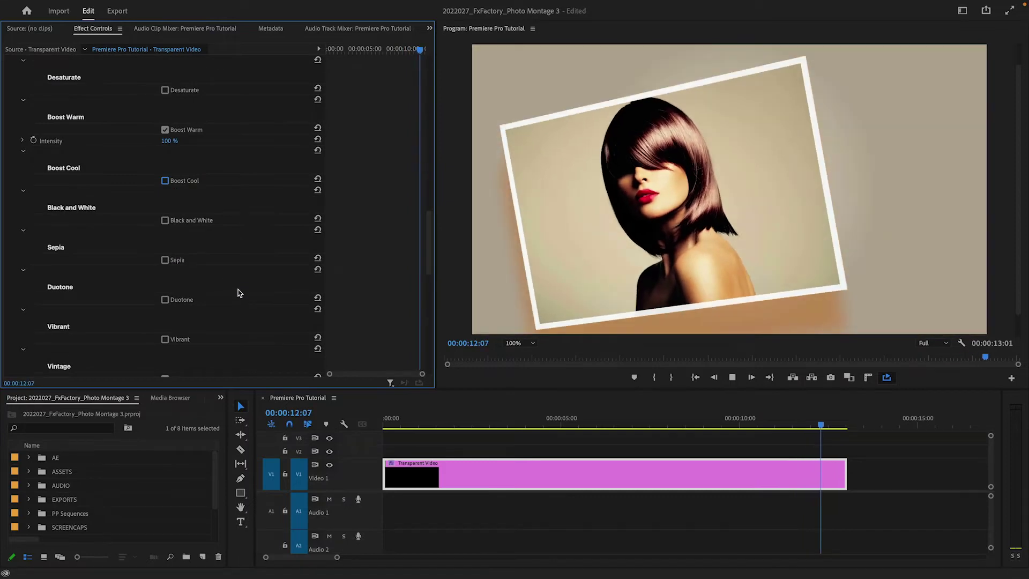
pyautogui.scroll(-2, 238, 290)
pyautogui.click(166, 226)
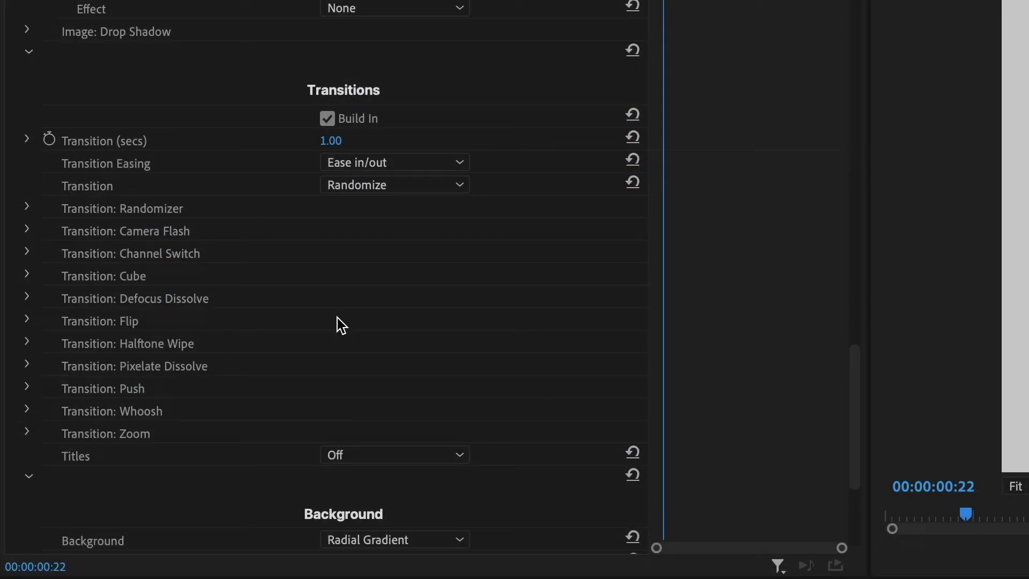
# Keep Randomize as the transition, reveal its list, and raise the Filmic Dissolve softness
pyautogui.click(455, 185)
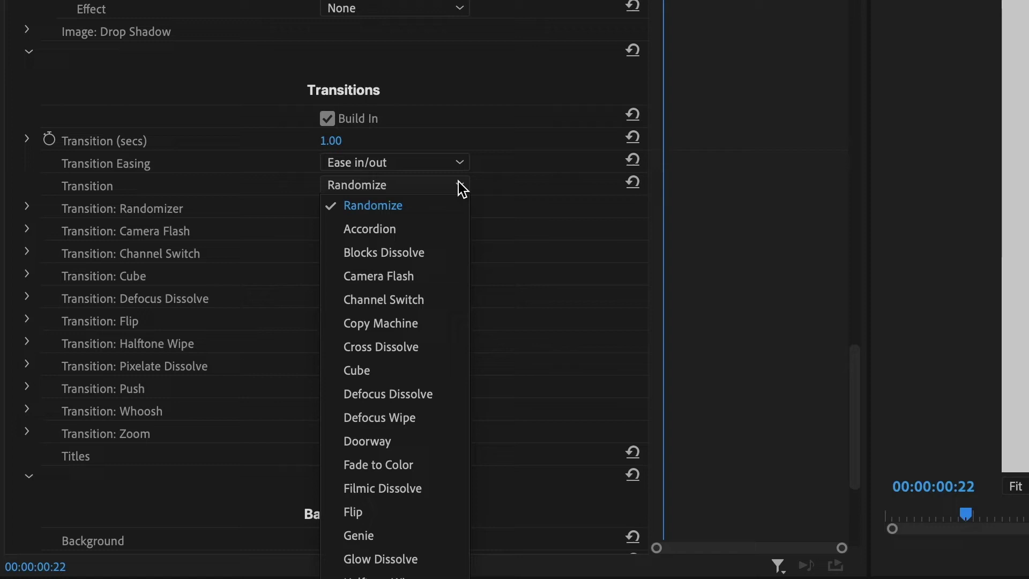
pyautogui.click(435, 207)
pyautogui.click(27, 206)
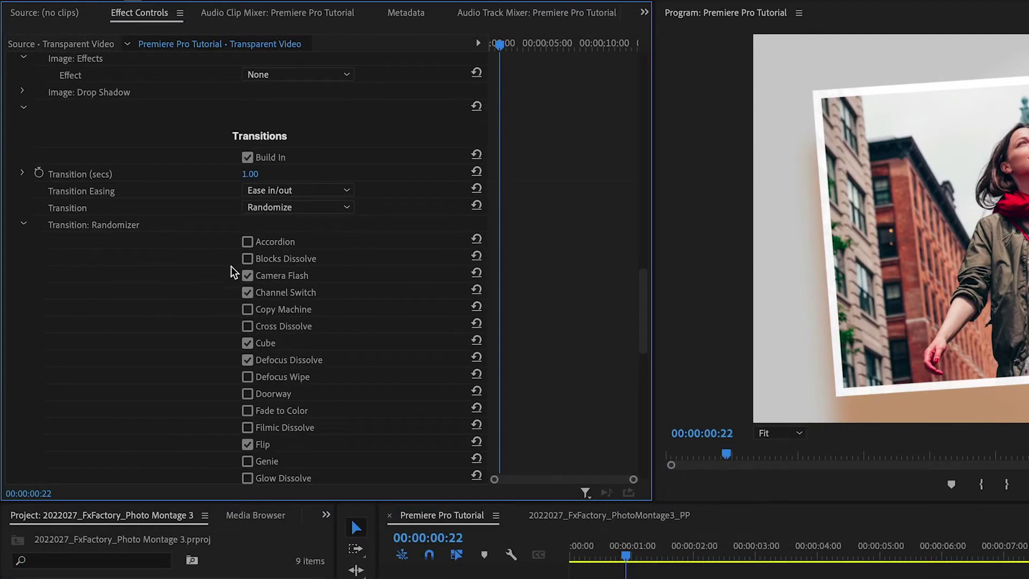
pyautogui.scroll(-6, 200, 360)
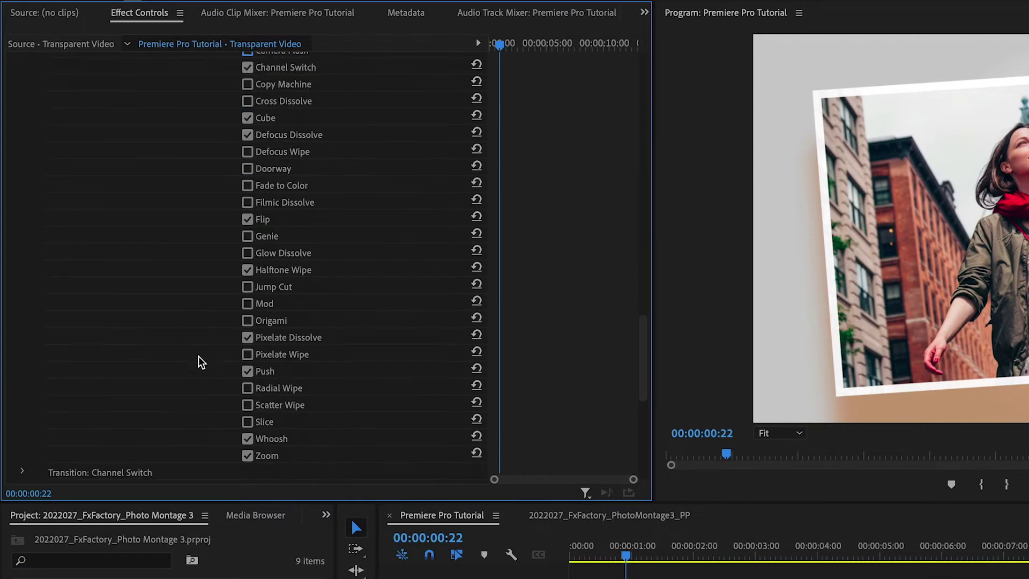
pyautogui.scroll(3, 207, 340)
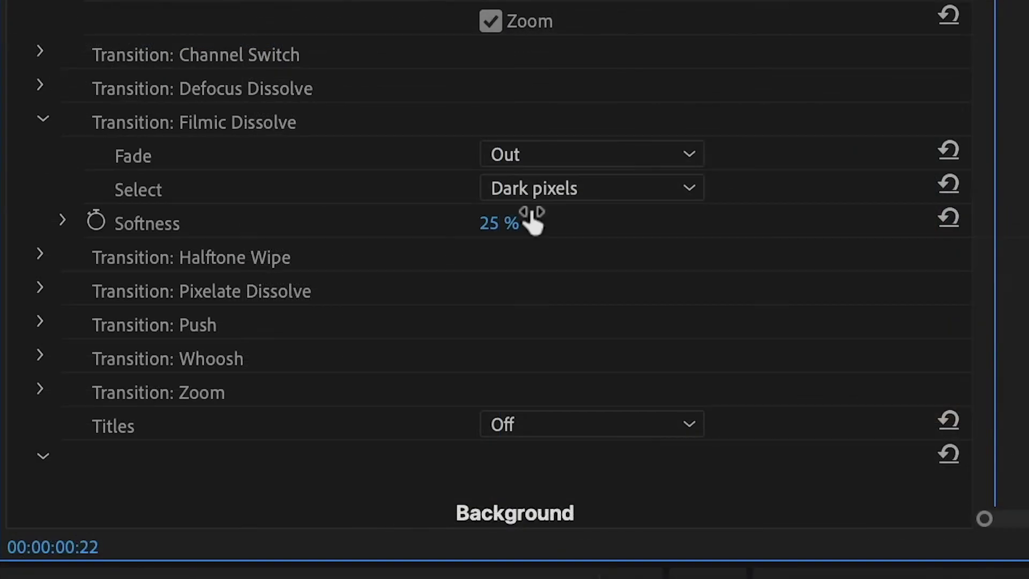
pyautogui.moveTo(499, 223); pyautogui.dragTo(523, 223)
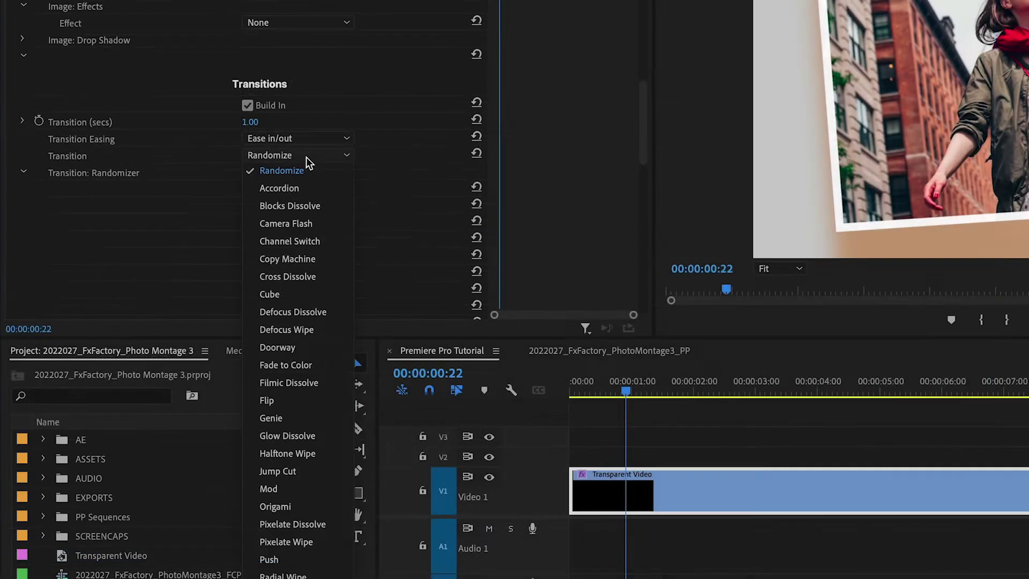
# Switch the photo transition to Glow Dissolve and expand its settings
pyautogui.click(310, 435)
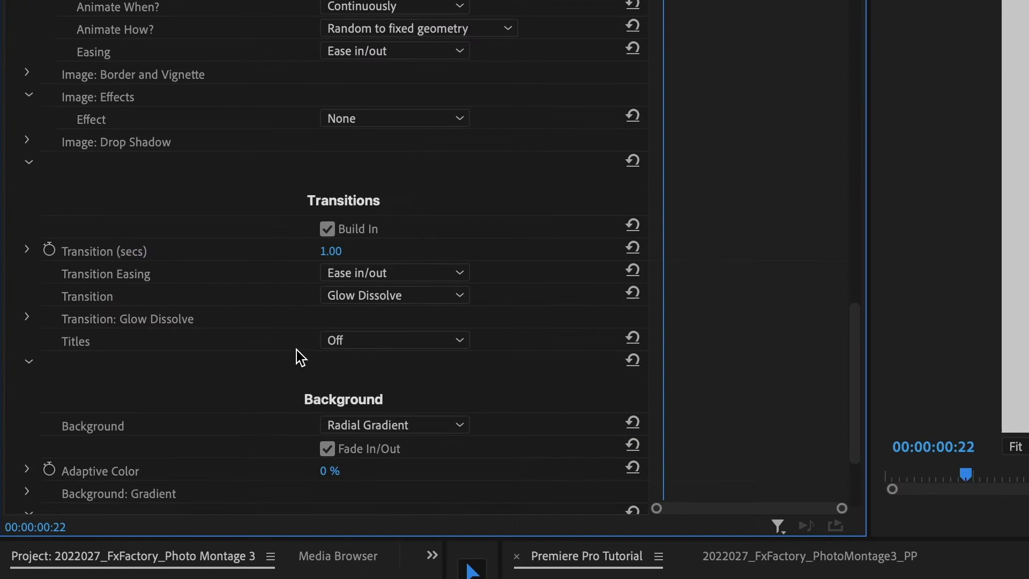
pyautogui.click(27, 318)
pyautogui.scroll(-3, 214, 333)
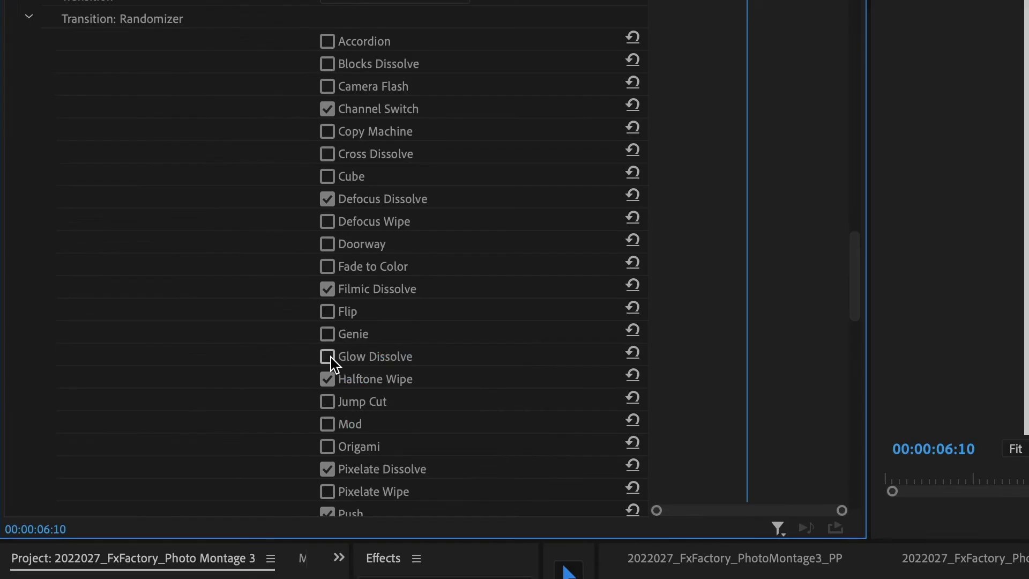
# Add Glow Dissolve to the random transitions and set it as the third photo's Transition Out
pyautogui.click(328, 357)
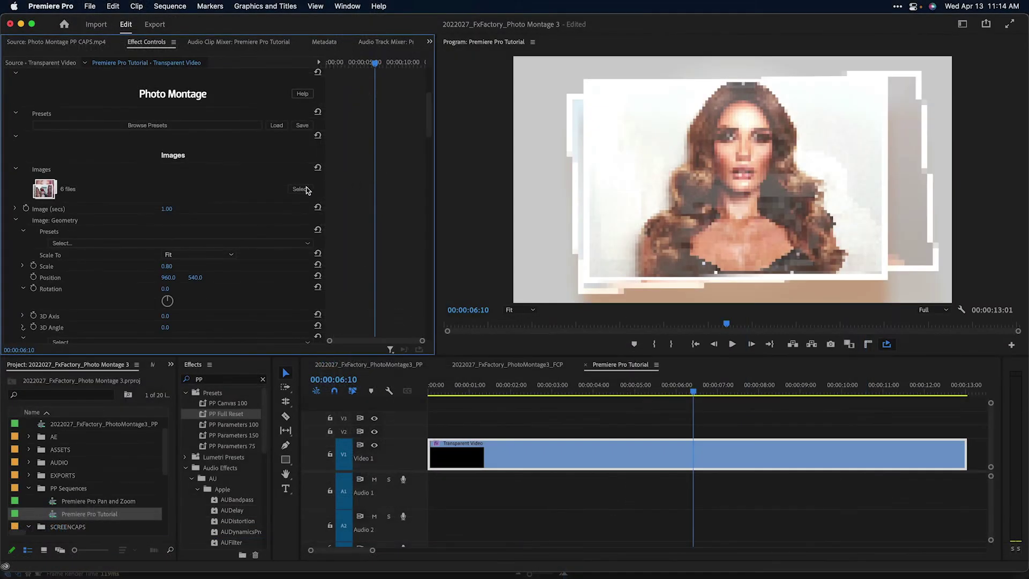
pyautogui.click(299, 189)
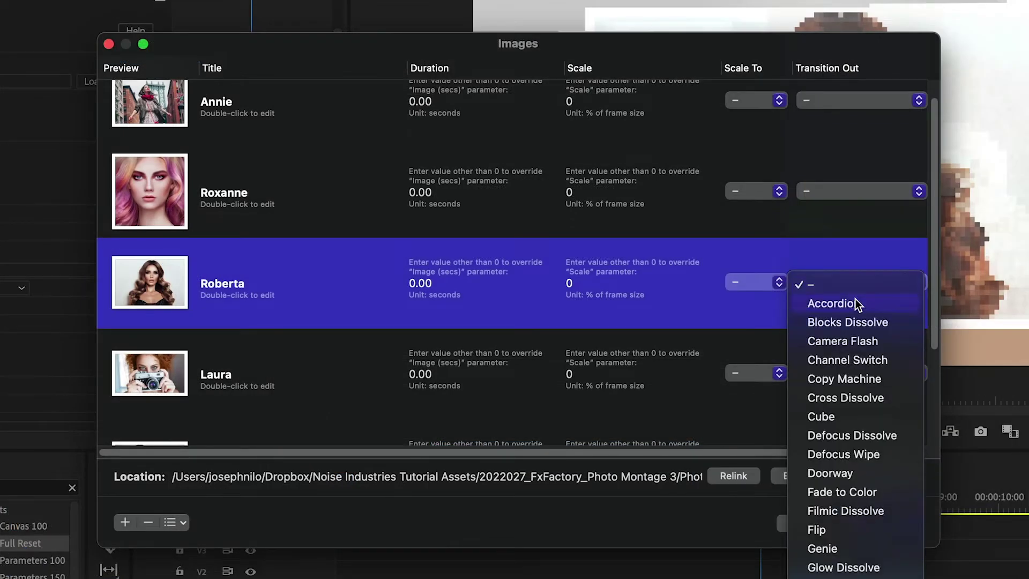
pyautogui.click(879, 567)
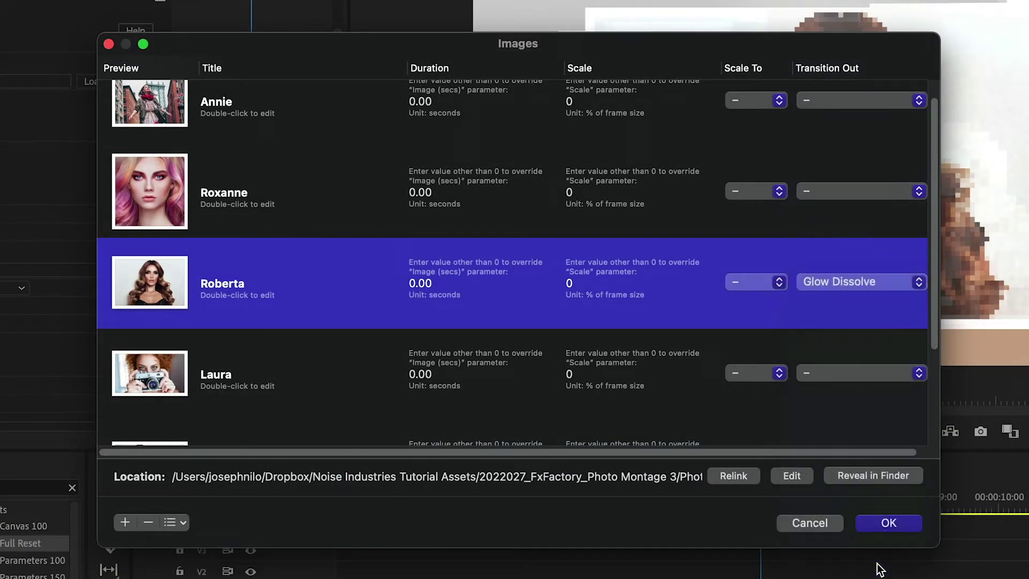
pyautogui.click(887, 522)
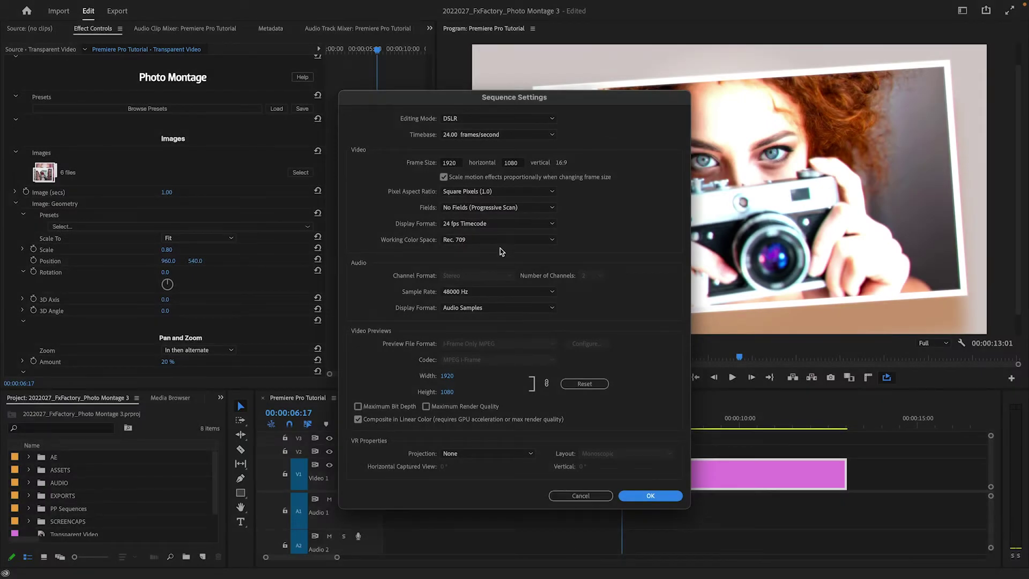
# Set the Working Color Space to Rec. 2100 HLG
pyautogui.click(503, 240)
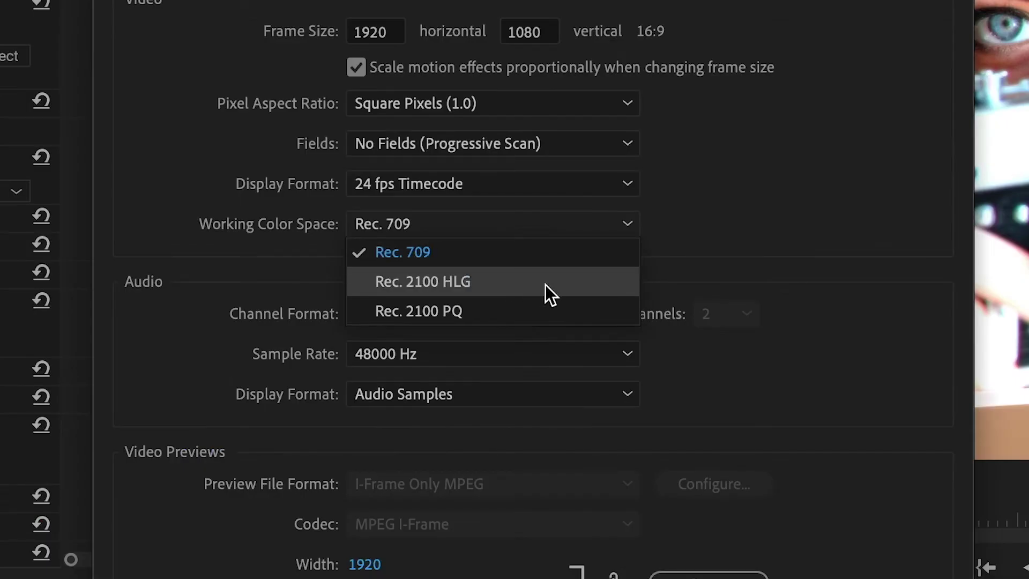
pyautogui.click(545, 285)
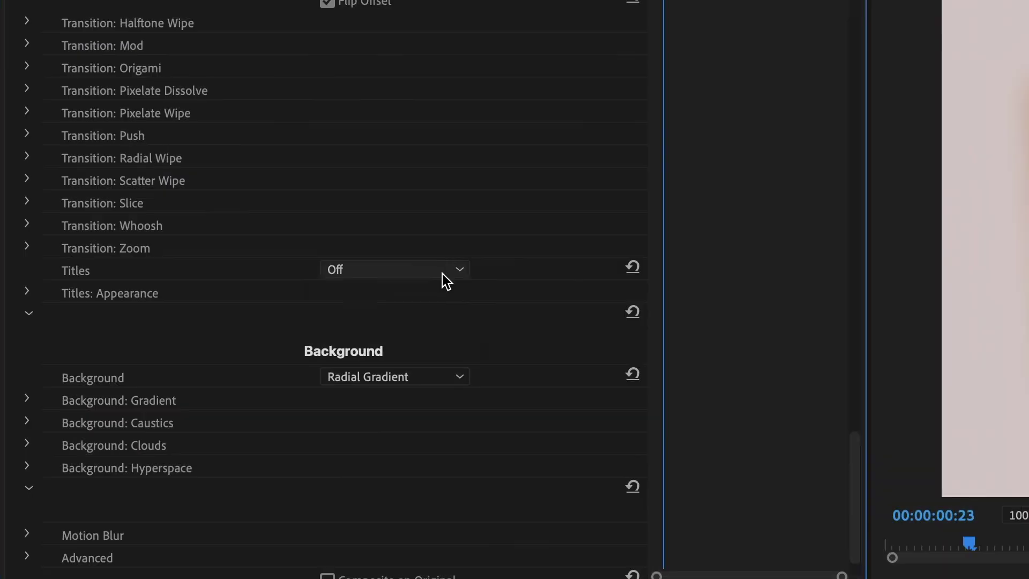
# Set Titles to Embedded with a title value of 9, then begin renaming the second photo's title
pyautogui.click(442, 275)
pyautogui.click(442, 307)
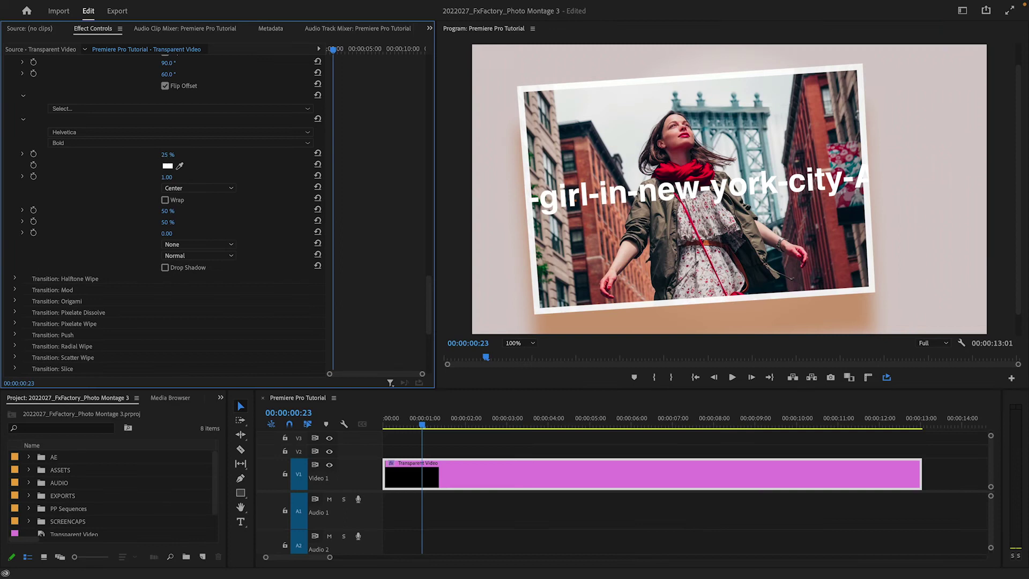
pyautogui.write('9')
pyautogui.press('Return')
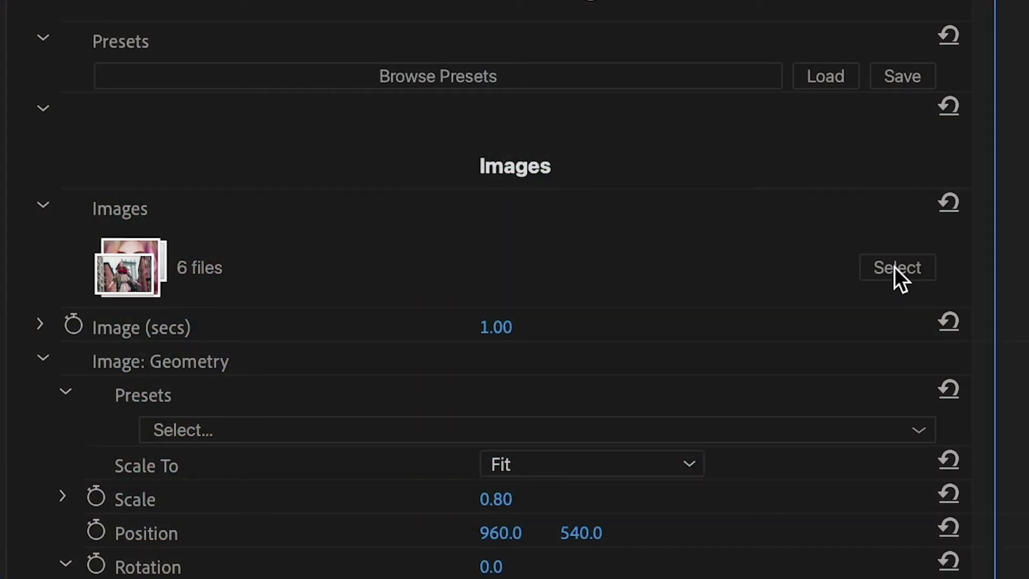
pyautogui.click(894, 266)
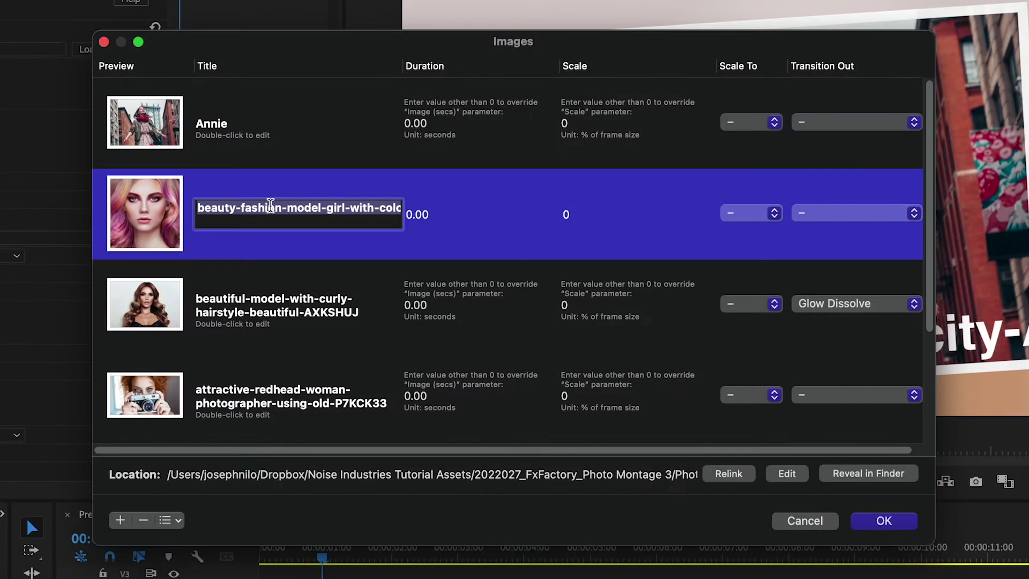
pyautogui.write('Ro')
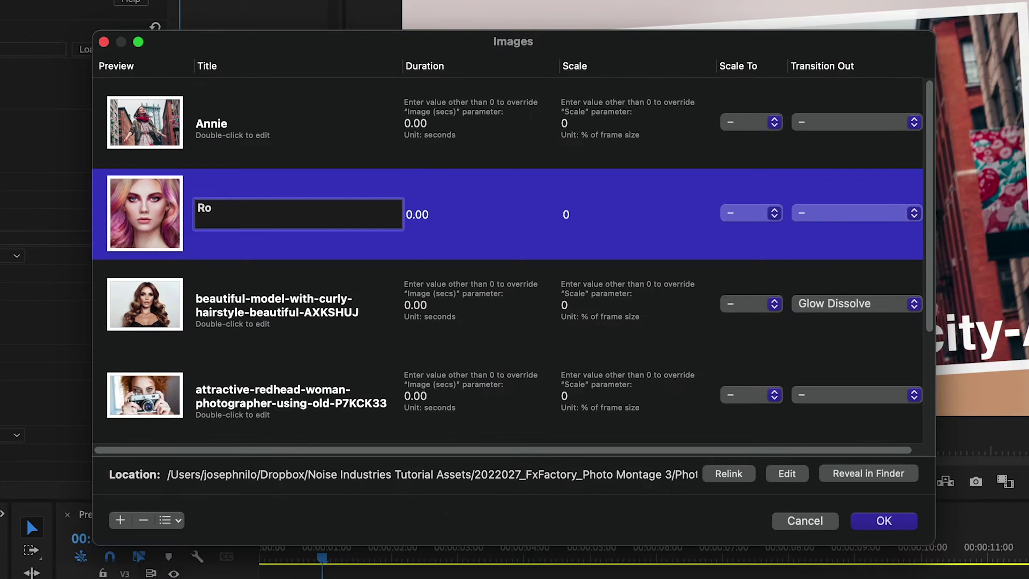
pyautogui.write('xann')
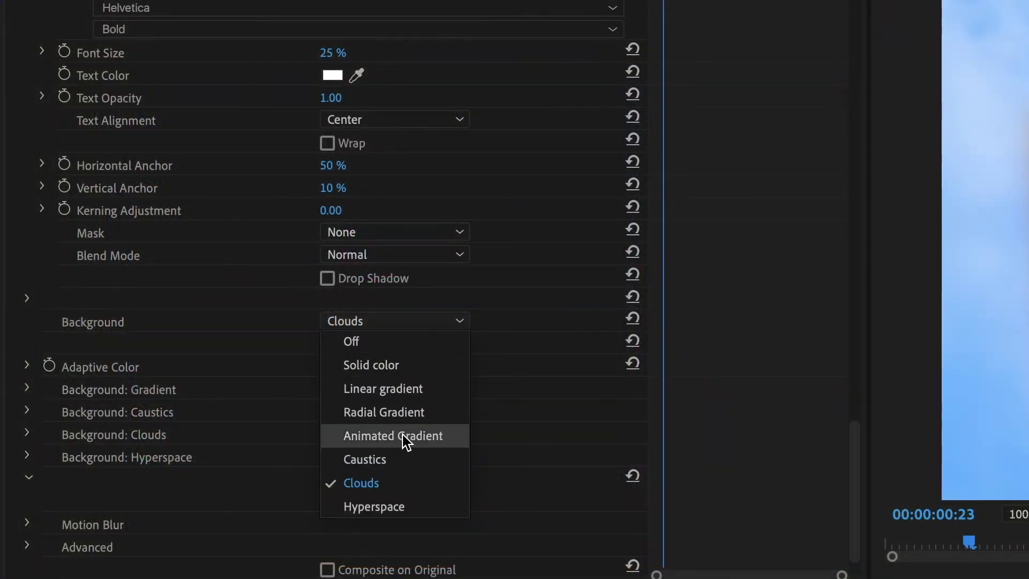
# Change the montage background to Animated Gradient, then to another style such as Clouds
pyautogui.click(403, 435)
pyautogui.click(198, 247)
pyautogui.click(193, 335)
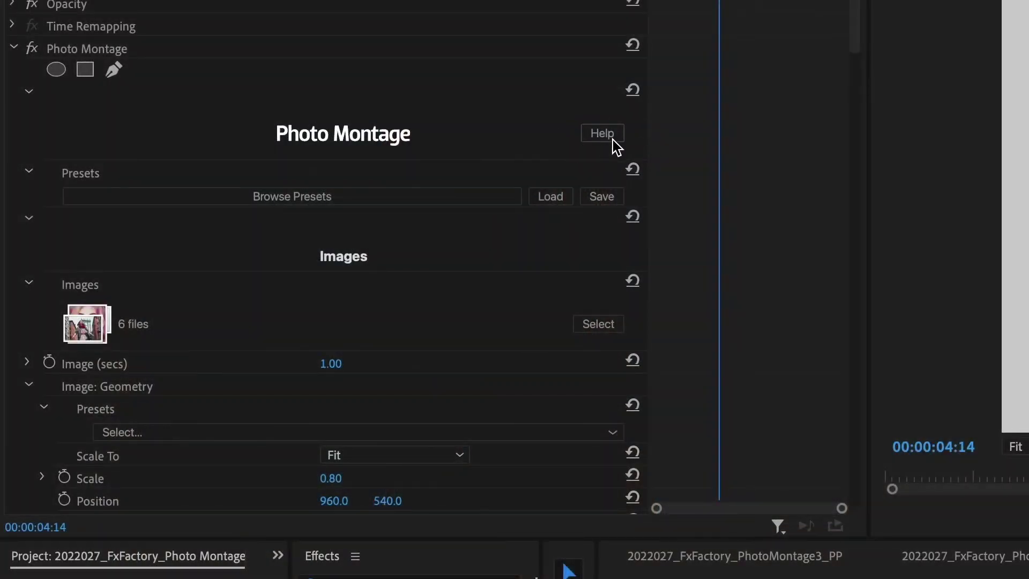
# Open the Photo Montage help page and scroll toward its Images parameters section
pyautogui.click(602, 133)
pyautogui.scroll(-6, 514, 290)
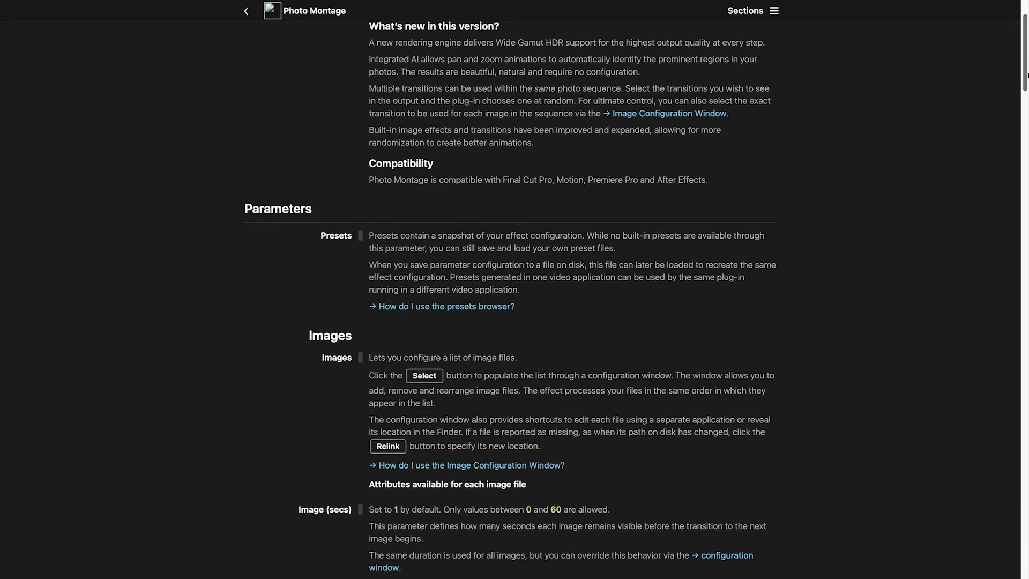